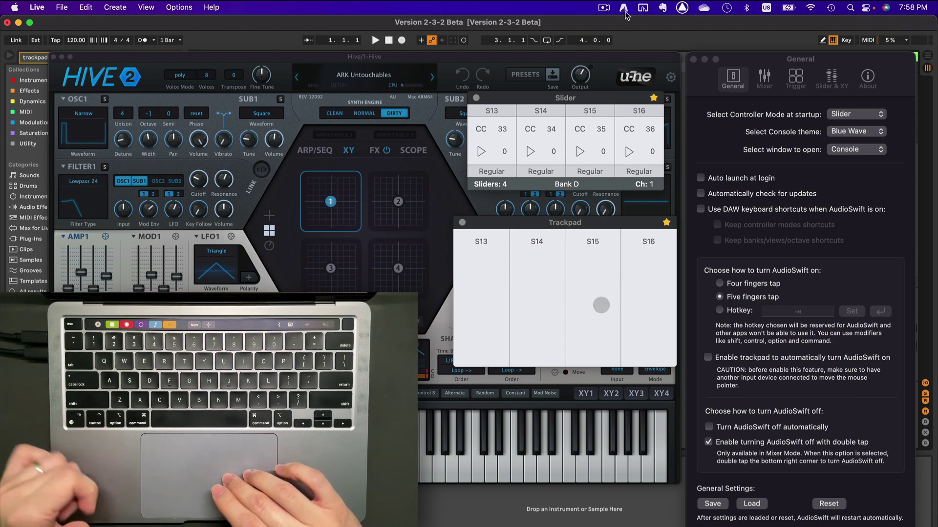
Open AudioSwift Preferences, start saving the General Settings, then cancel the save dialog.
left_click(623, 8)
left_click(644, 54)
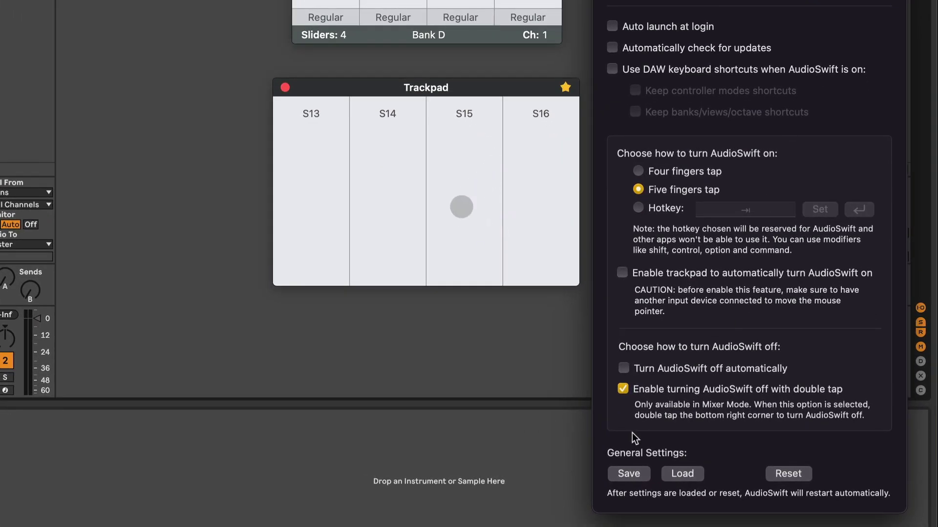
left_click(638, 474)
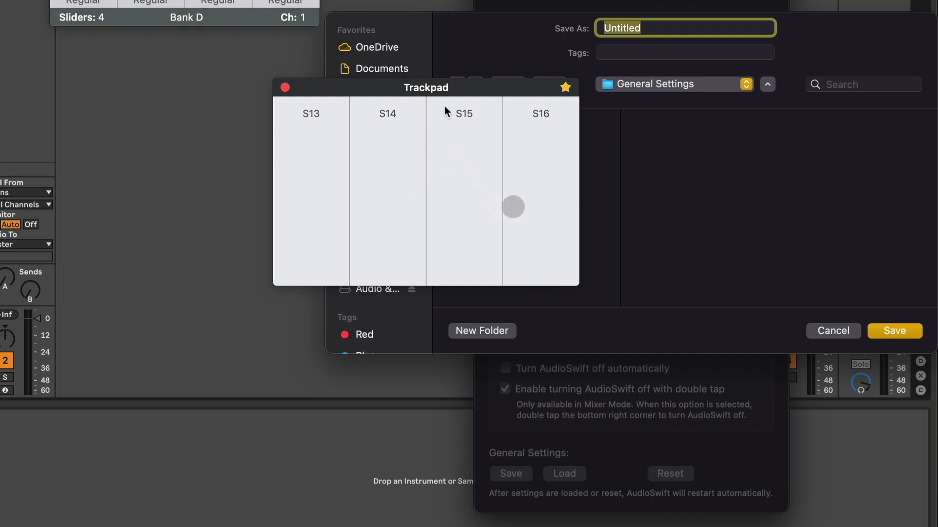
left_click_drag(486, 92, 223, 68)
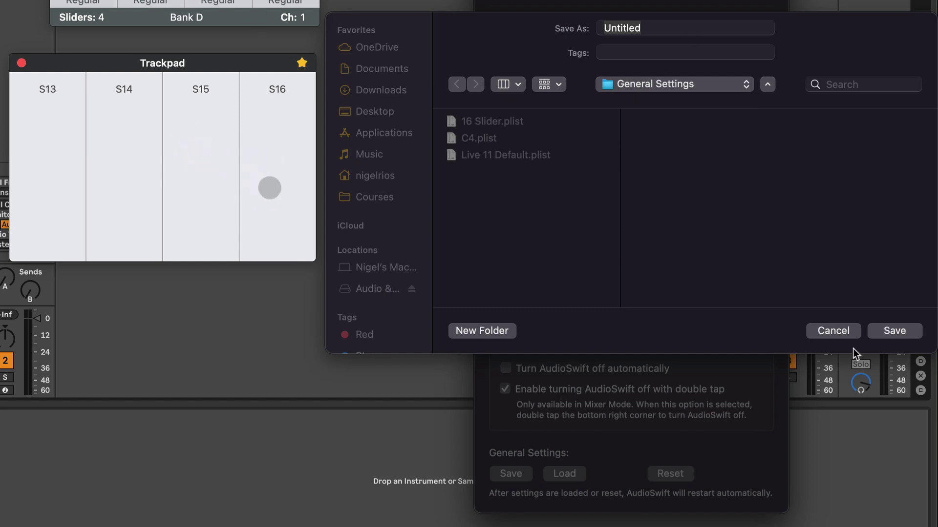
left_click(847, 335)
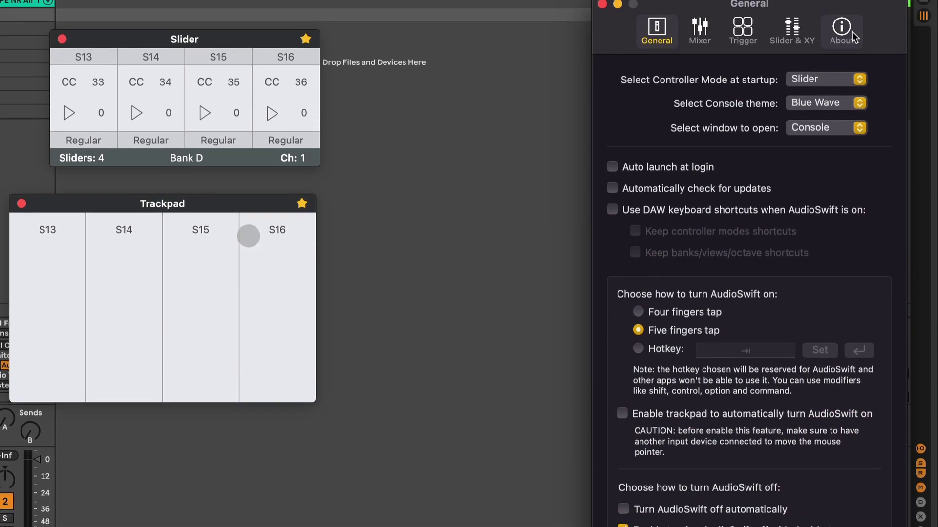
Show the About information and review AudioSwift's license registration details.
left_click(851, 31)
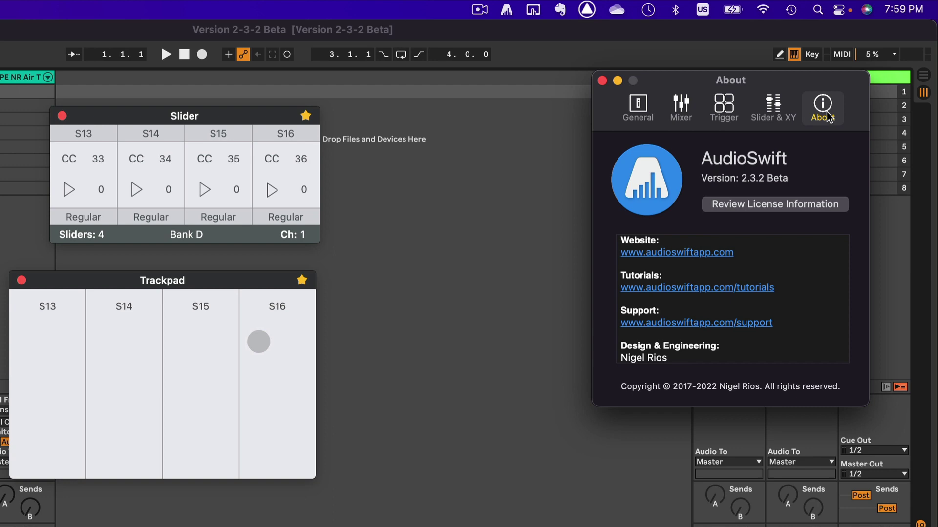
left_click(790, 206)
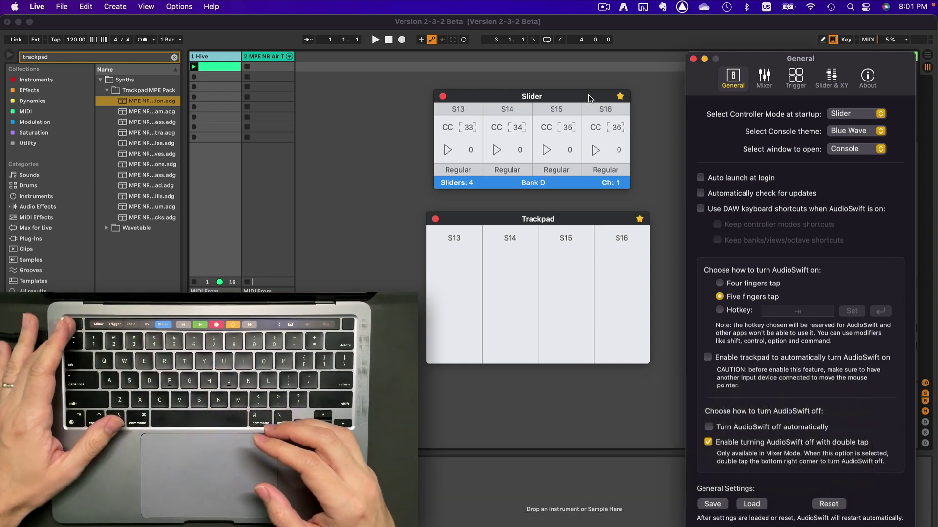
Bring up the Hive 2 plugin window for the Hive track and focus it.
key("super+Tab")
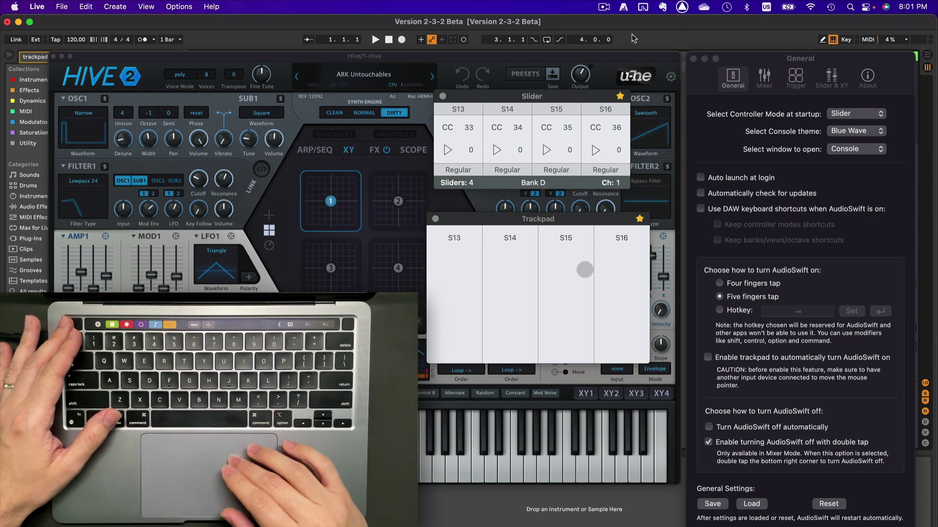
left_click(584, 56)
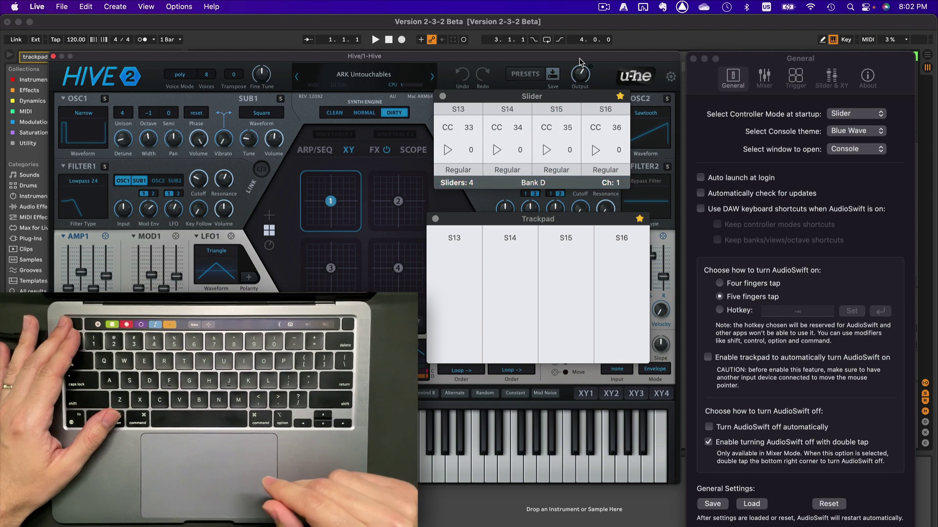
Enable 'Use DAW keyboard shortcuts when AudioSwift is on' and 'Keep controller modes shortcuts'.
left_click_drag(601, 284, 603, 267)
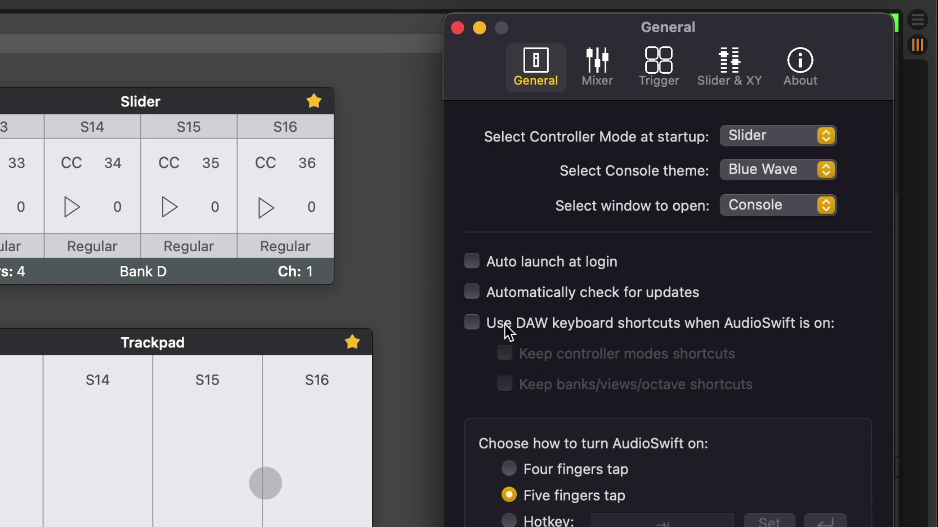
left_click(472, 322)
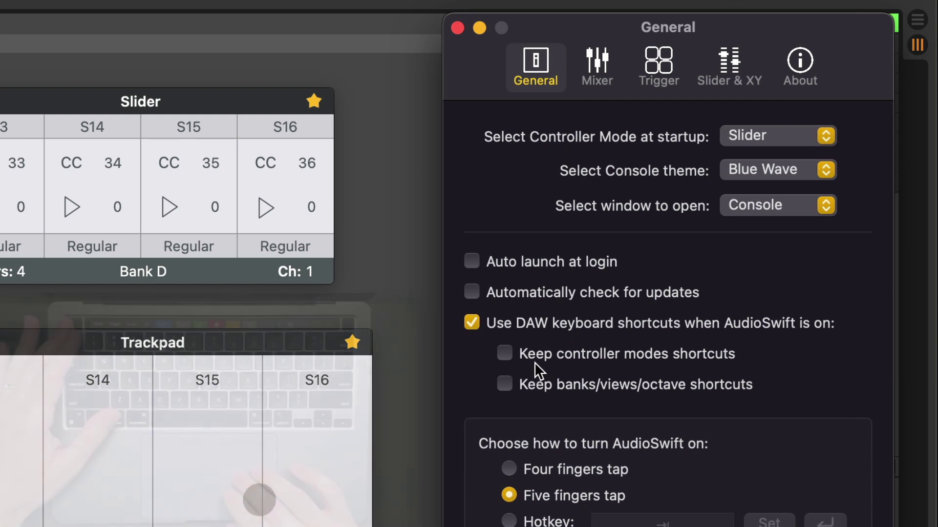
left_click(513, 358)
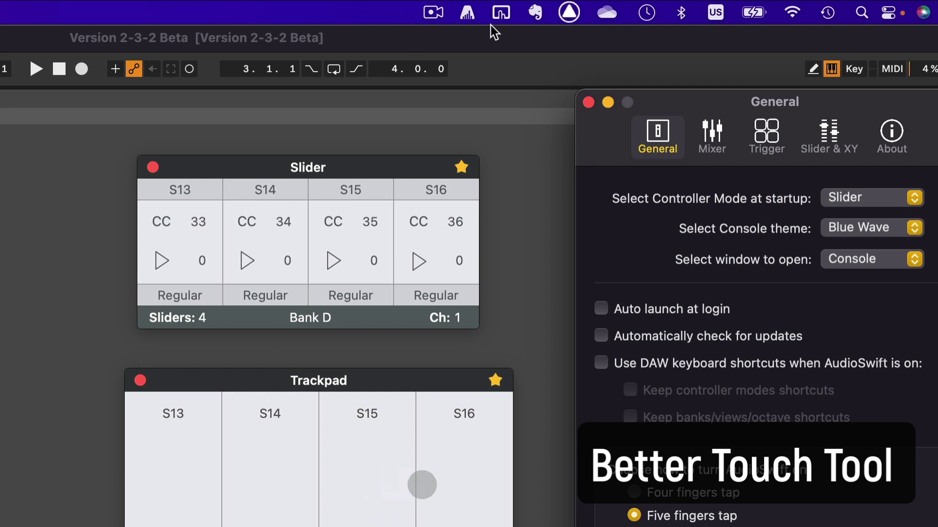
Open the BetterTouchTool menu-bar menu, dismiss it, then reopen it at Configuration.
left_click(503, 14)
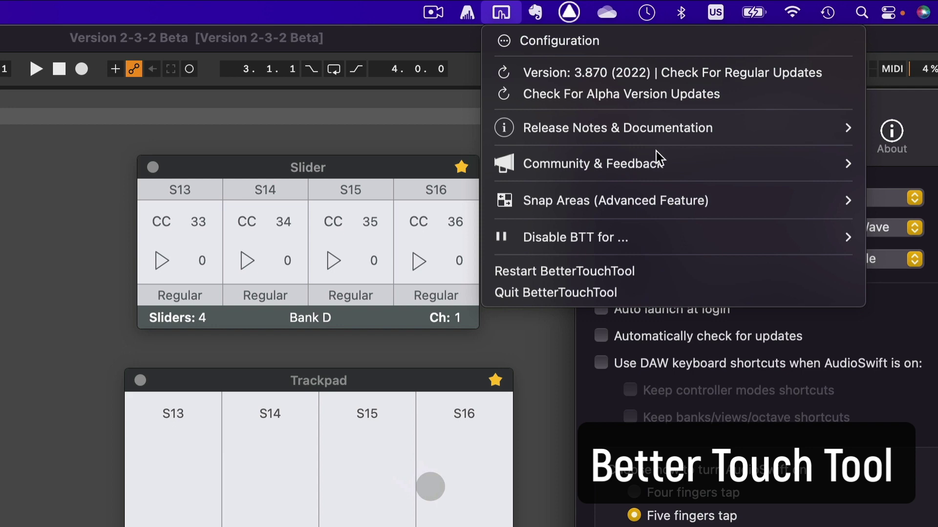
mouse_move(685, 159)
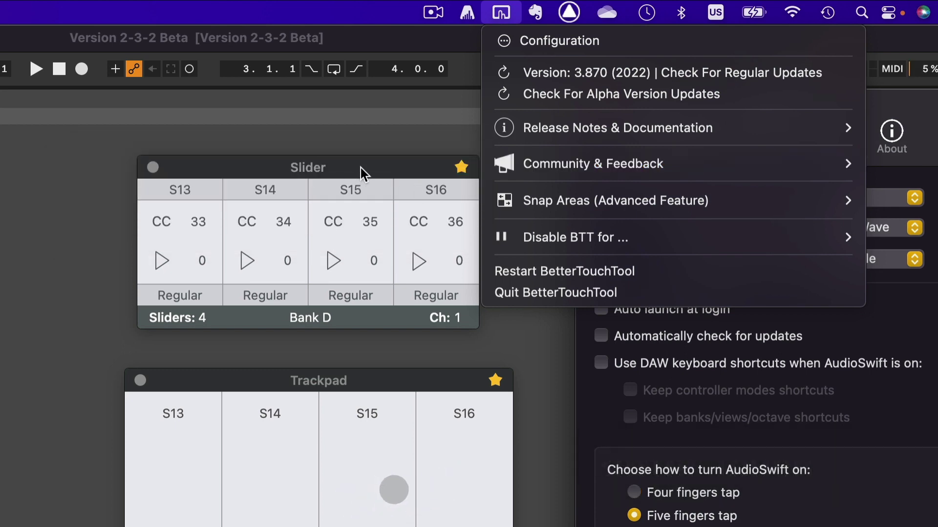
left_click(361, 168)
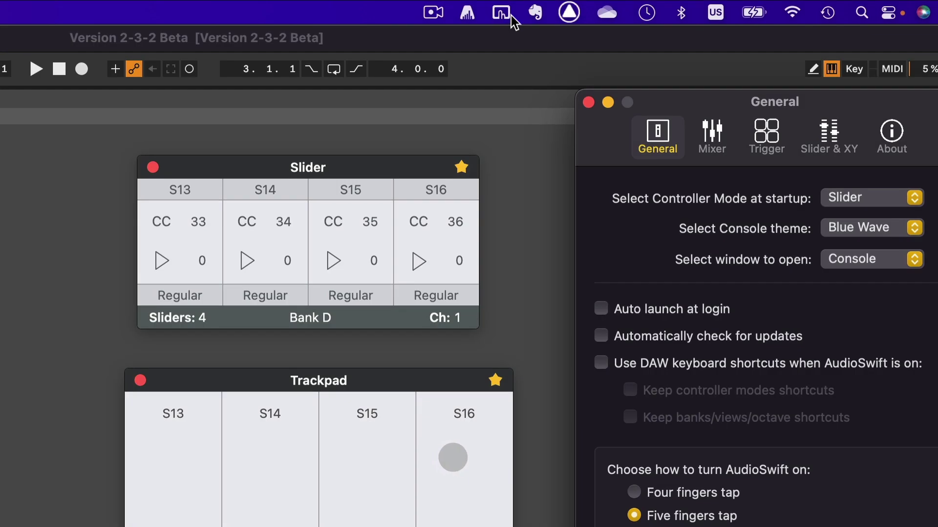
left_click(502, 14)
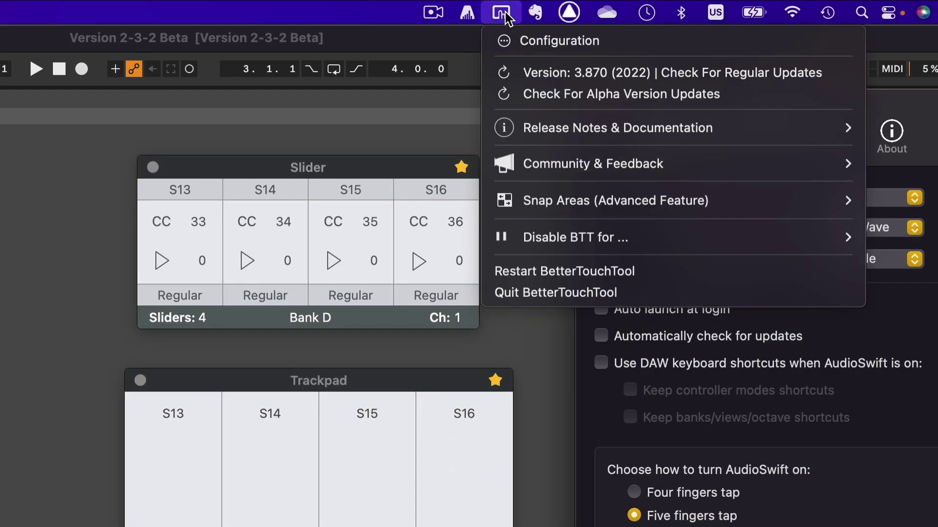
mouse_move(636, 237)
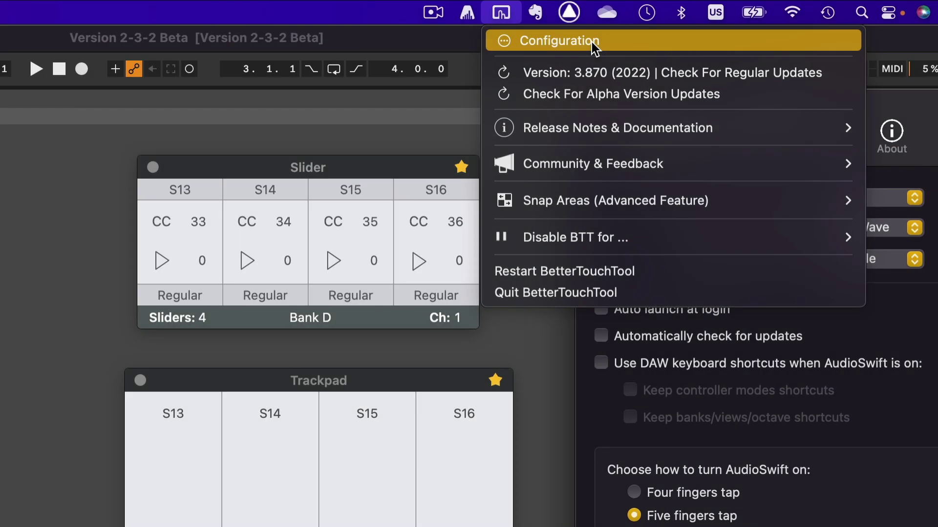
Inspect BetterTouchTool's Logic Pro X gestures and Mute Regions/Notes options, then show AudioSwift's mode list.
left_click(591, 42)
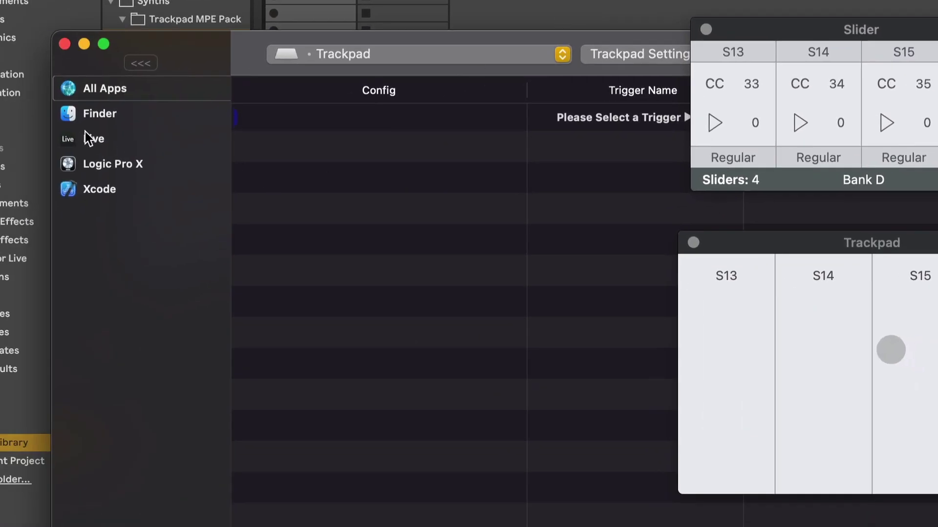
left_click(94, 163)
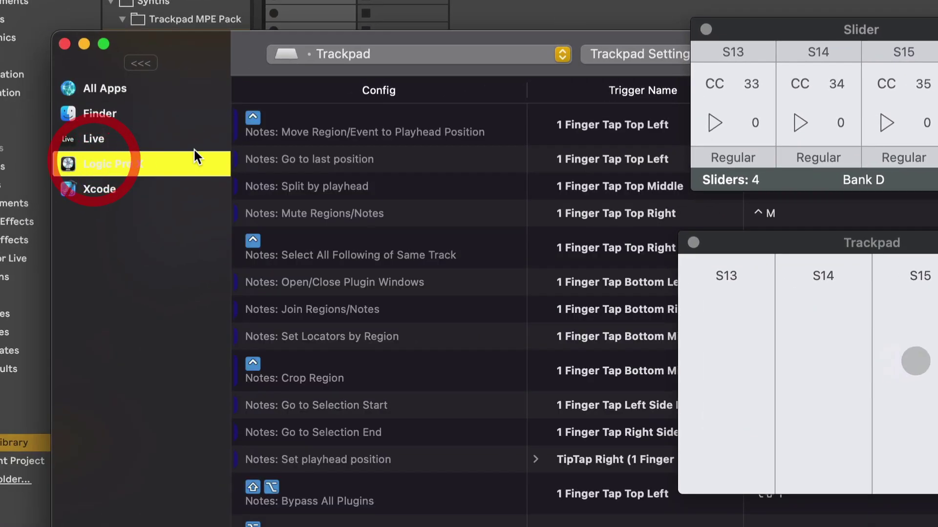
left_click(309, 213)
right_click(309, 213)
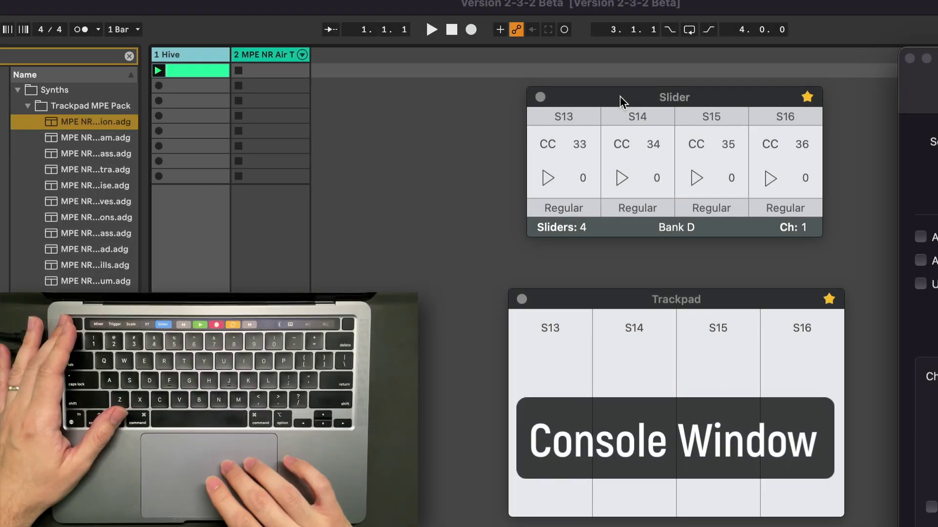
left_click_drag(620, 96, 623, 102)
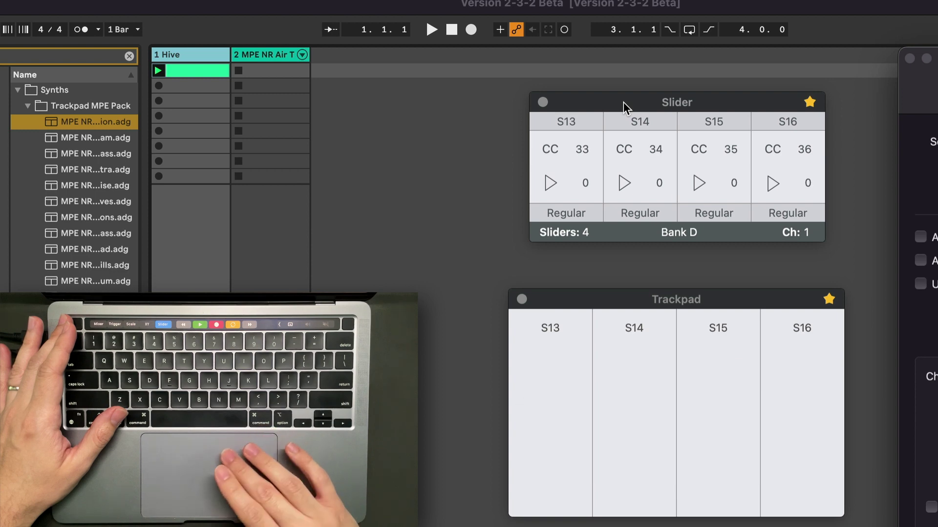
left_click(687, 104)
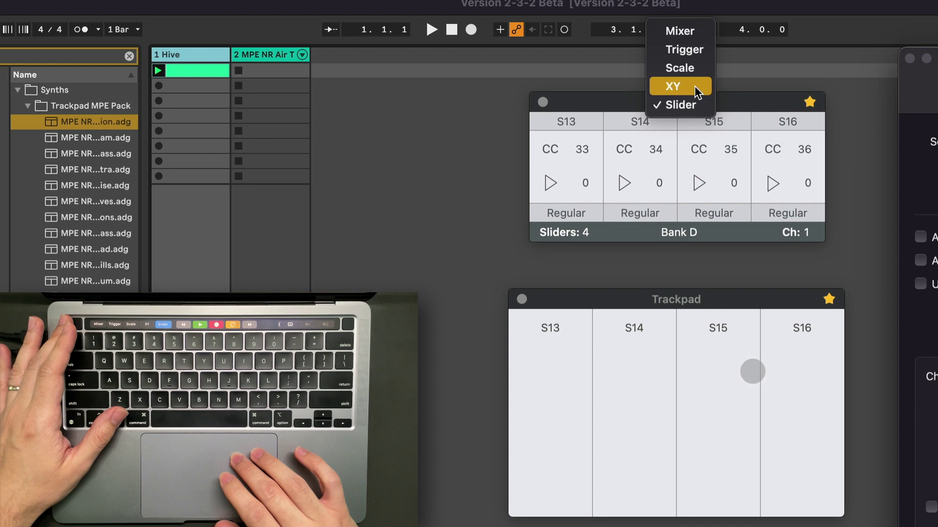
Switch AudioSwift to XY mode, toggle the pads' CC detail view, and activate the controller.
left_click(695, 92)
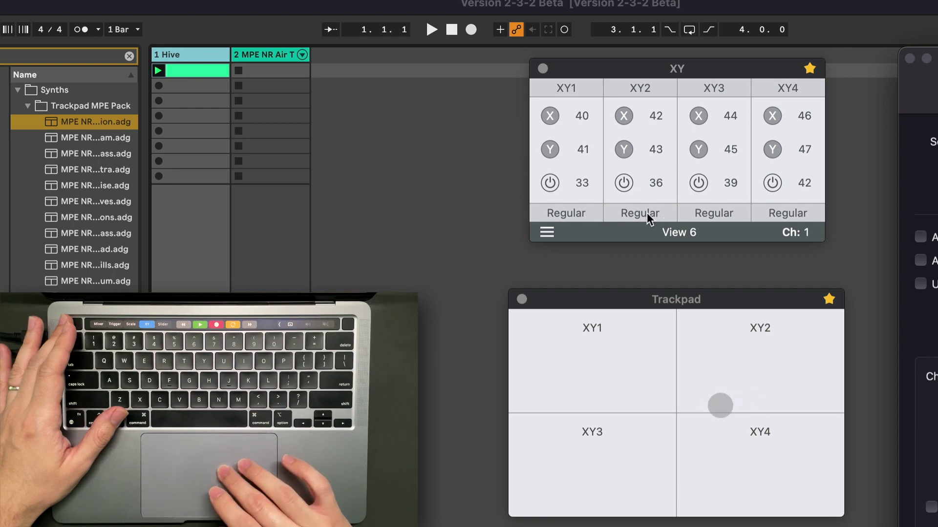
left_click(546, 232)
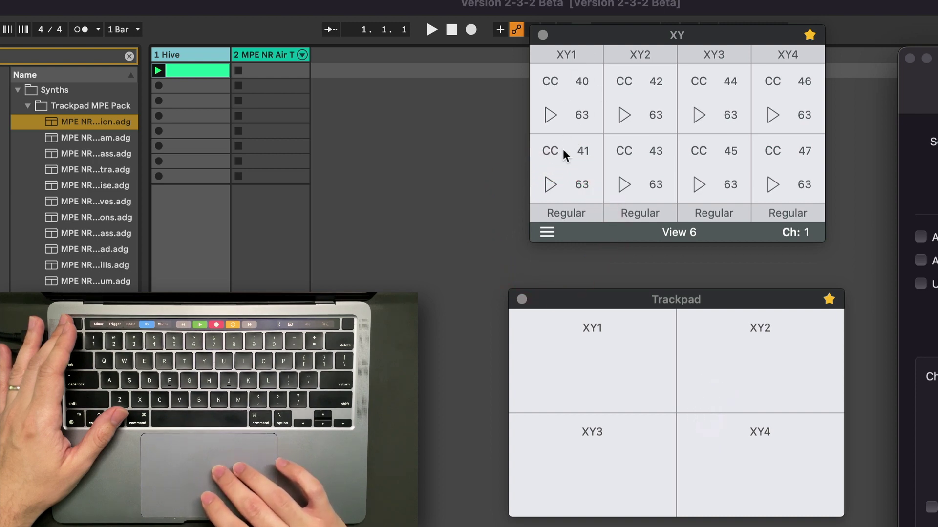
left_click(546, 231)
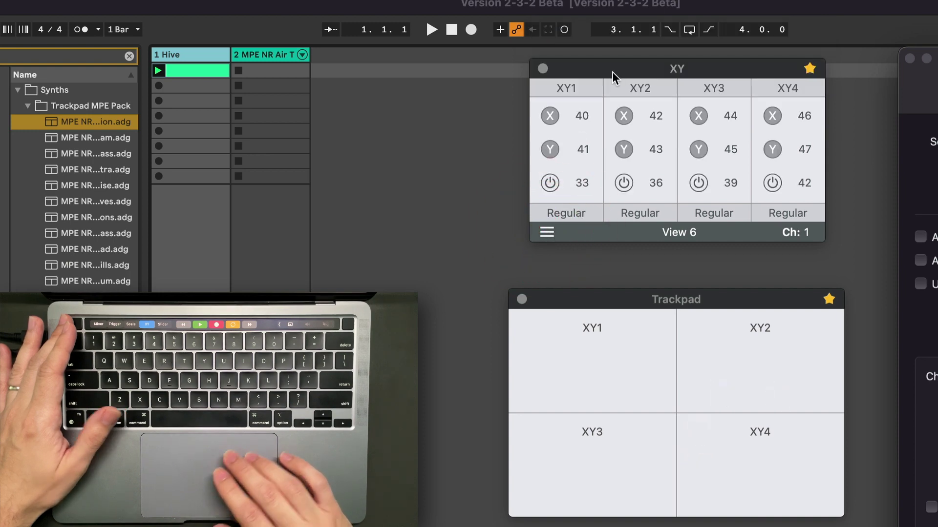
key("ctrl")
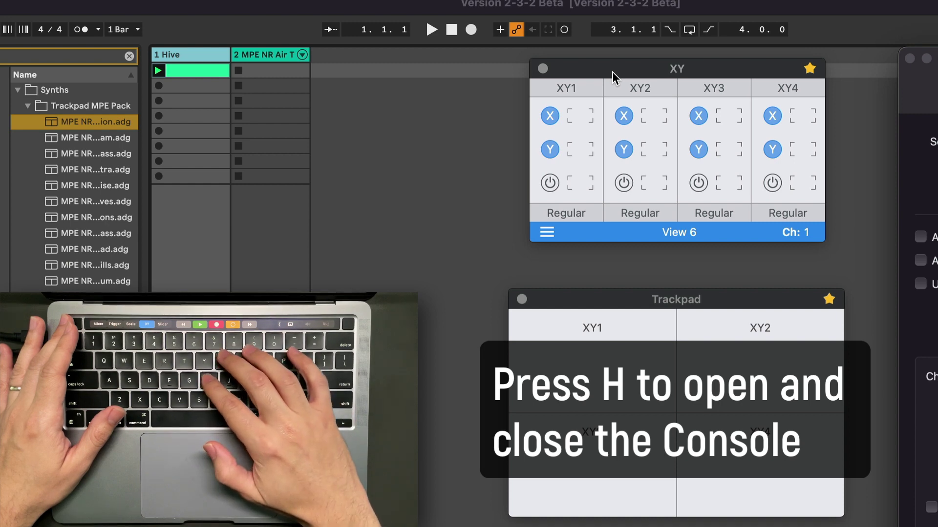
Hide, show, and hide the XY console again with the H key.
key("h")
key("h")
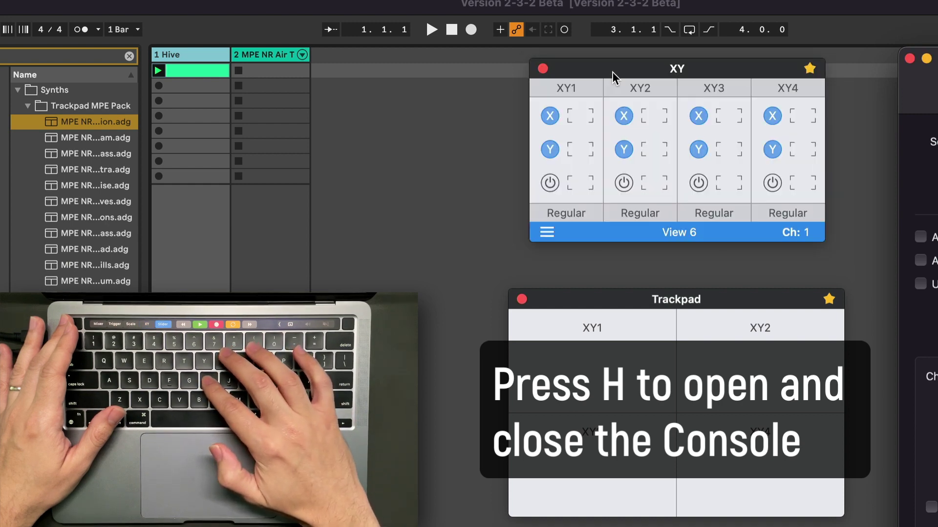
key("h")
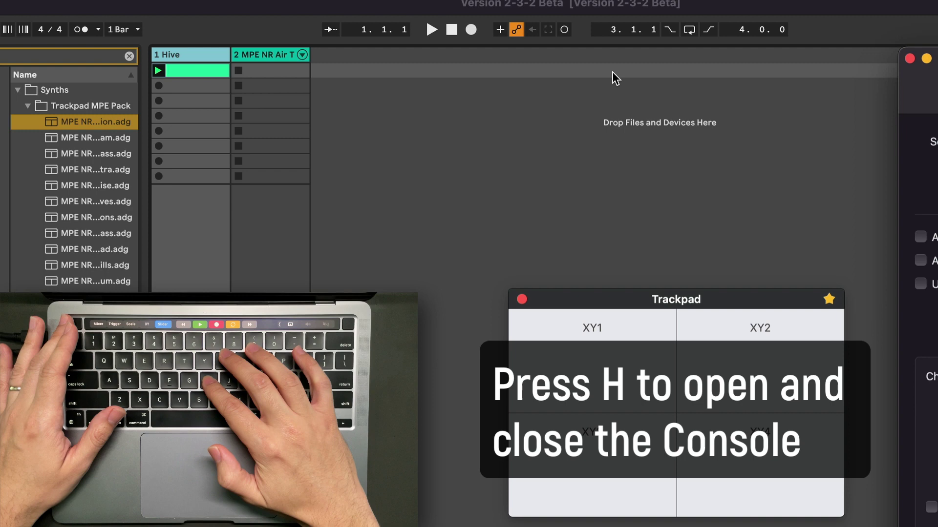
key("h")
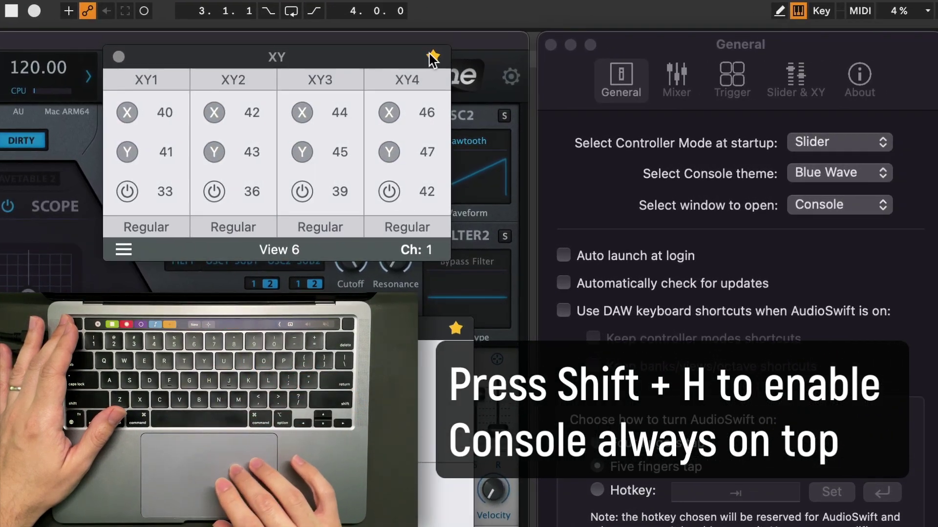
Turn the XY console's always-on-top off, then re-enable it with Shift+H.
left_click(432, 56)
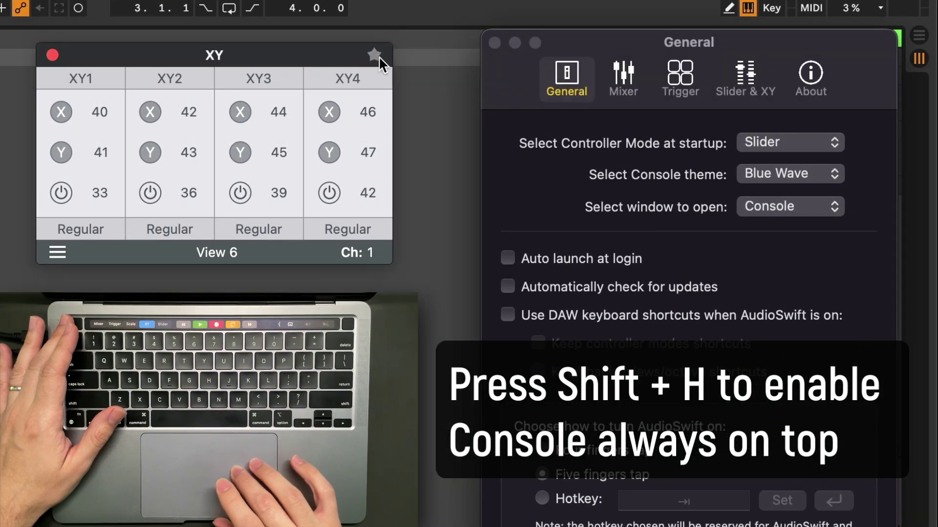
key("shift+h")
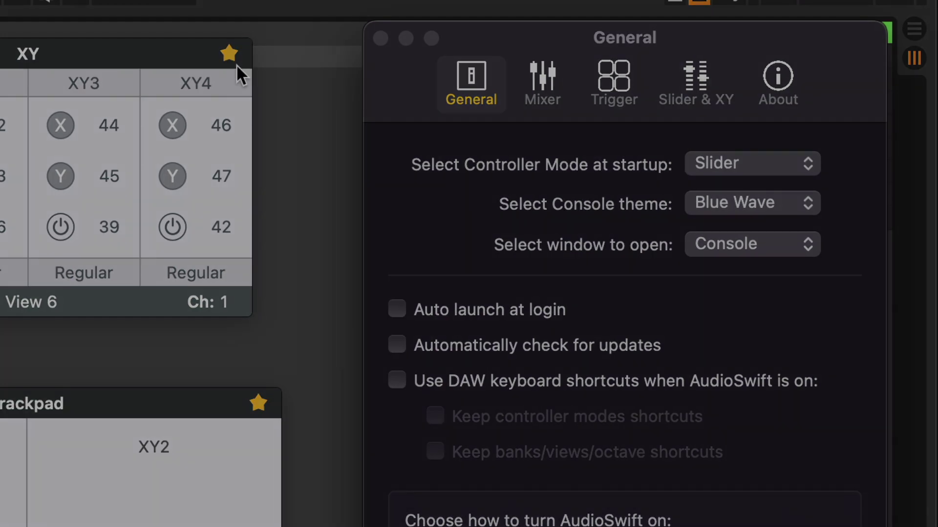
Focus the Slider console, preview the Red Lava console theme, then revert to Blue Wave.
left_click(37, 54)
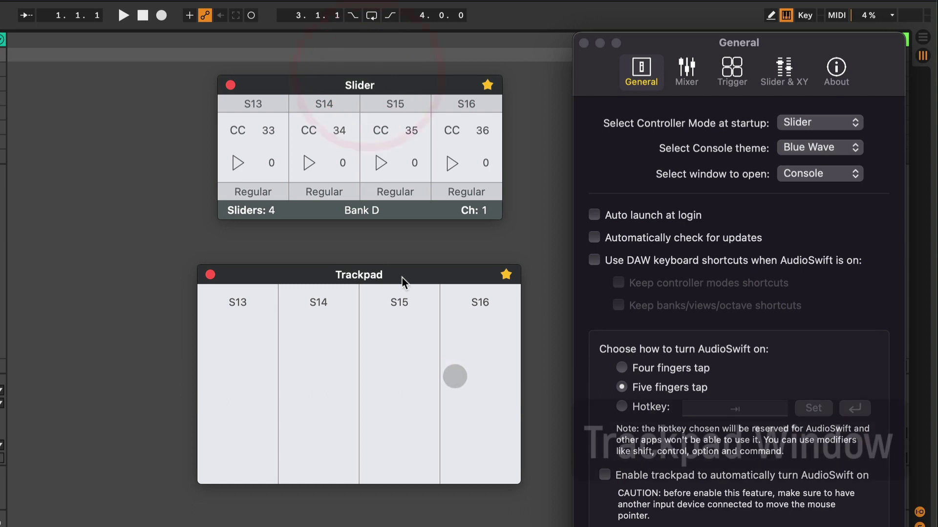
left_click(98, 407)
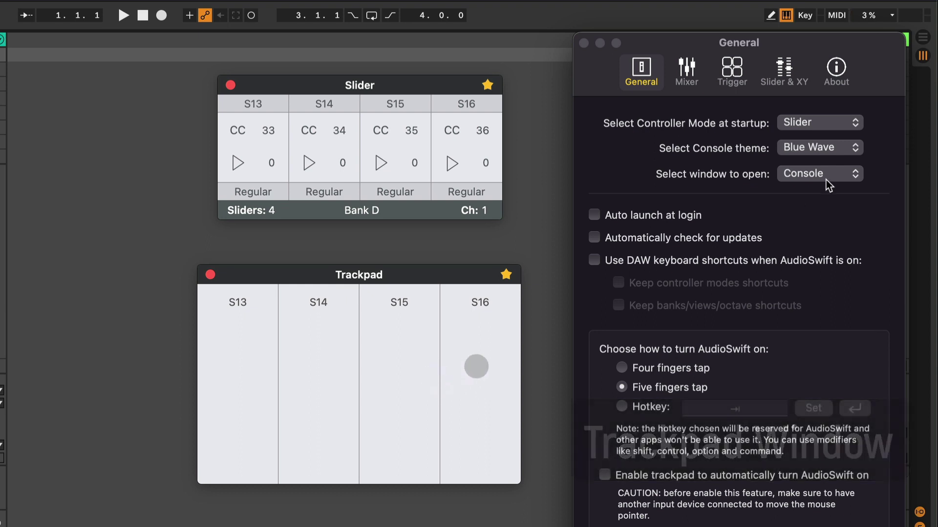
left_click(847, 148)
left_click(843, 166)
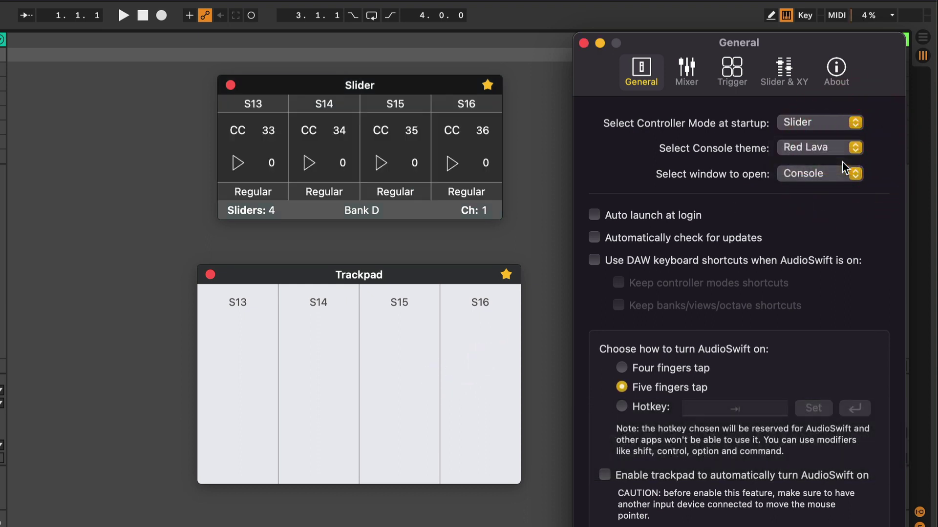
left_click(851, 147)
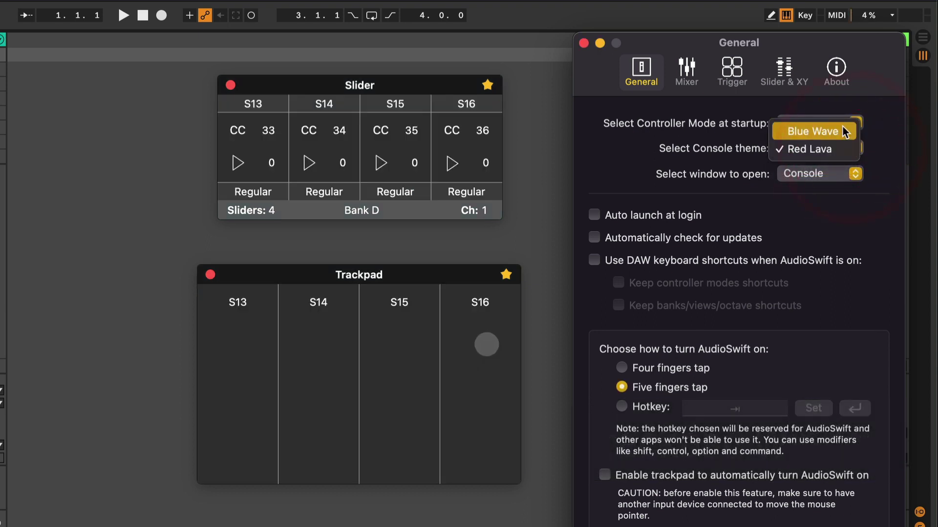
left_click(842, 126)
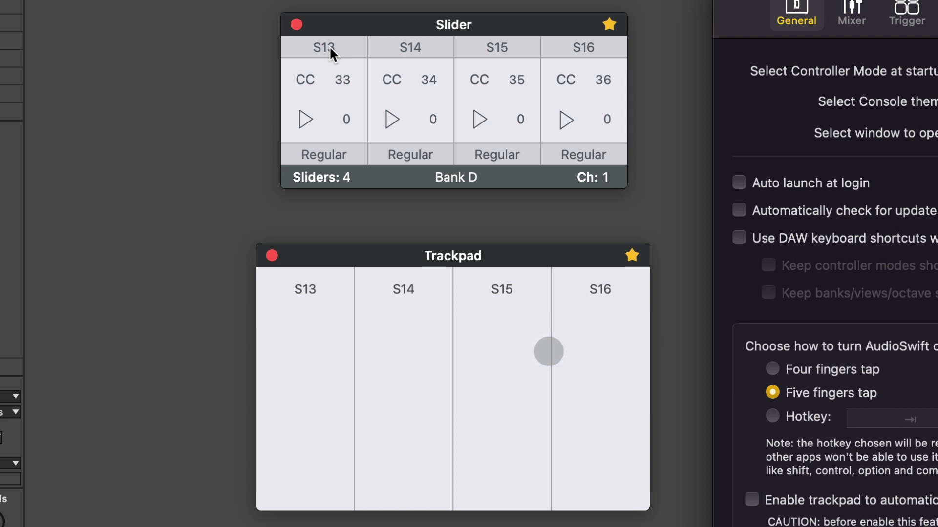
double_click(329, 47)
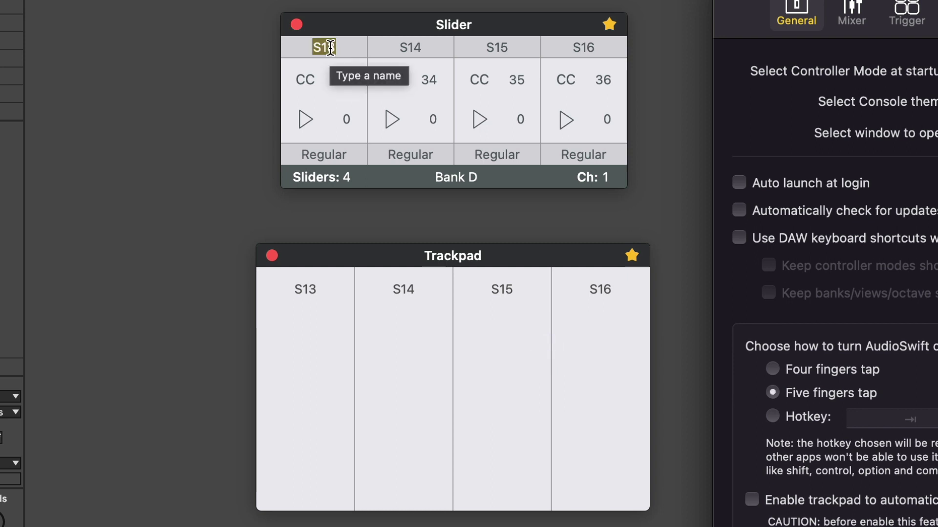
type("Modula")
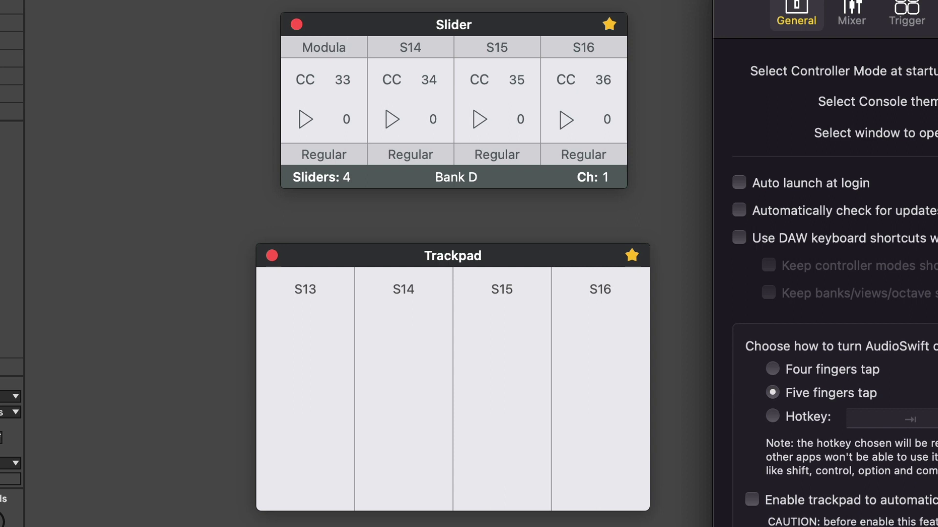
type("tion")
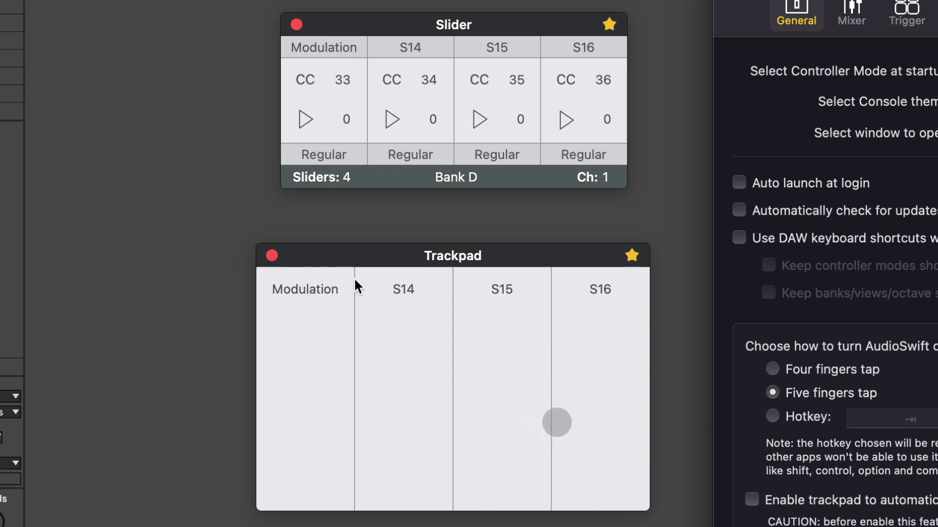
double_click(357, 49)
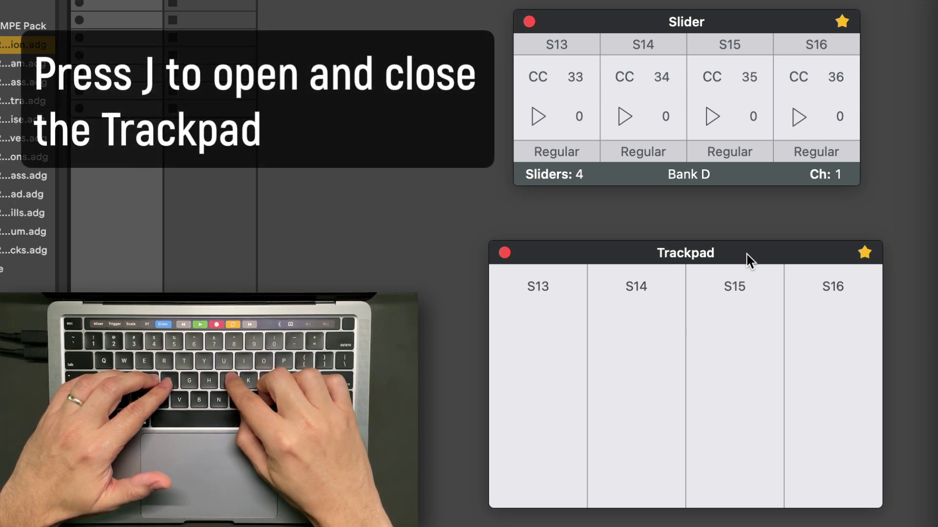
key("j")
key("j")
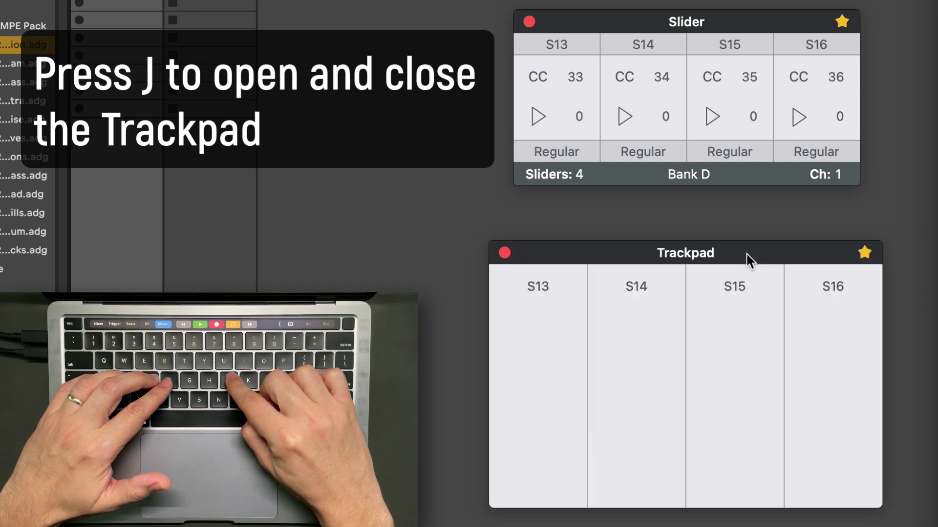
key("j")
key("j")
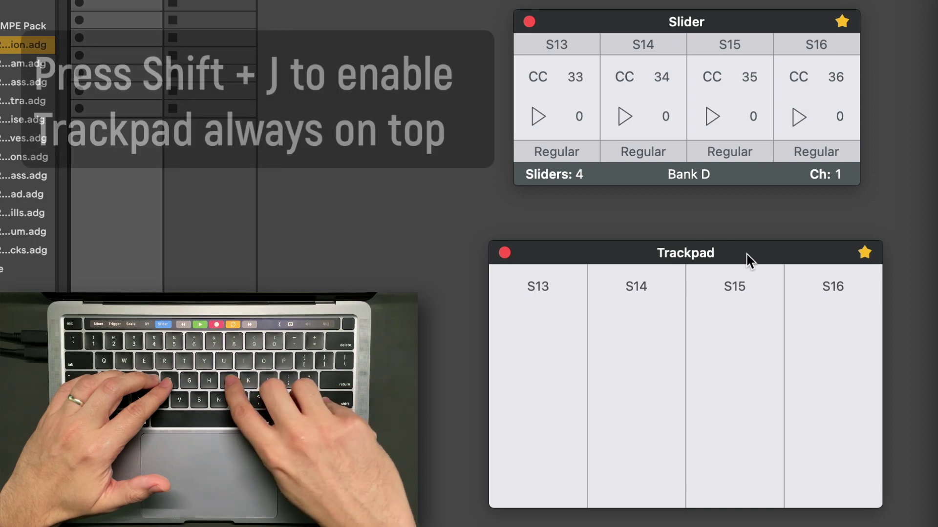
key("shift+j")
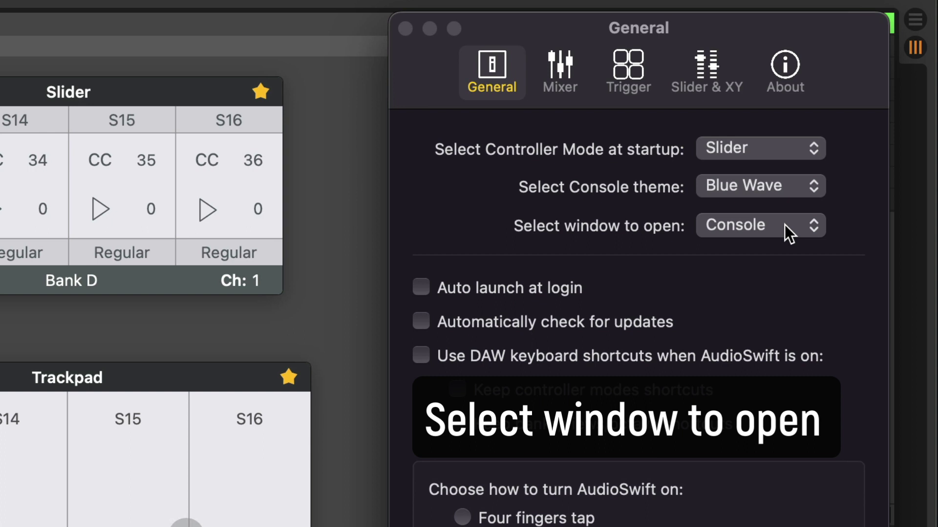
Show the startup window options in General settings: Console, Trackpad, Both or None.
left_click(784, 225)
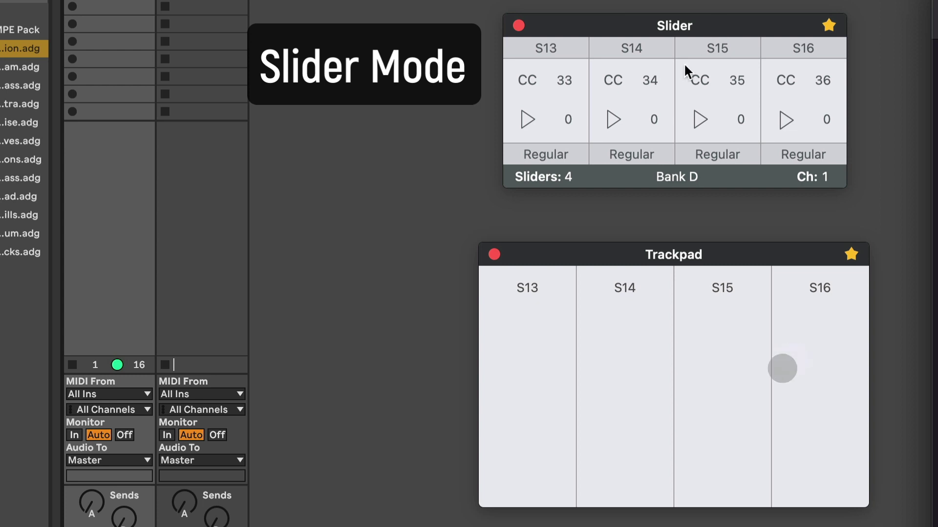
left_click(684, 176)
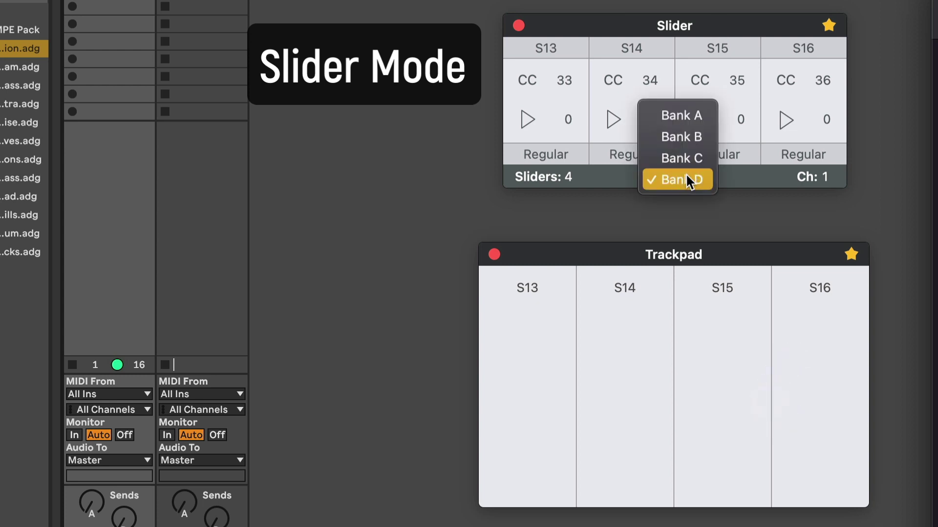
left_click(687, 175)
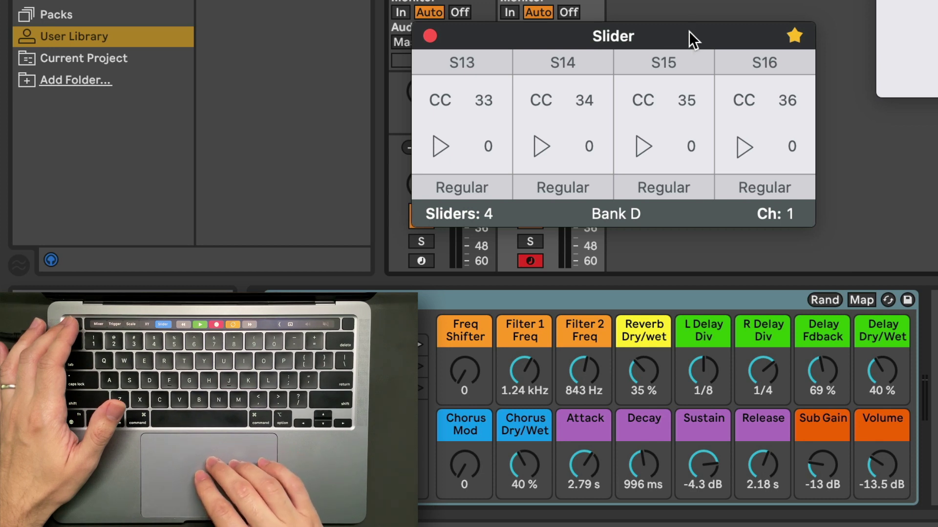
Move the Slider console up and to the right, then fine-tune the Slider and Trackpad window positions.
left_click_drag(688, 31, 711, 34)
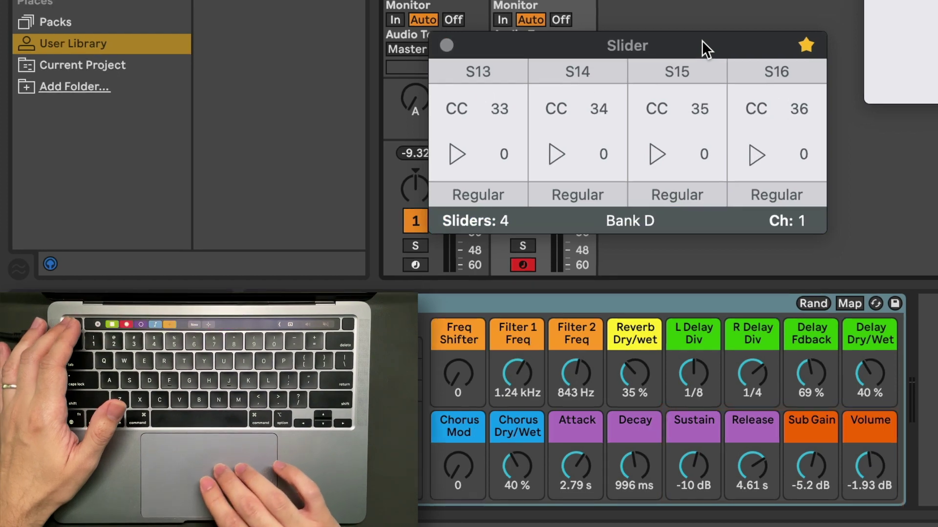
left_click_drag(701, 40, 581, 57)
left_click_drag(589, 186, 599, 184)
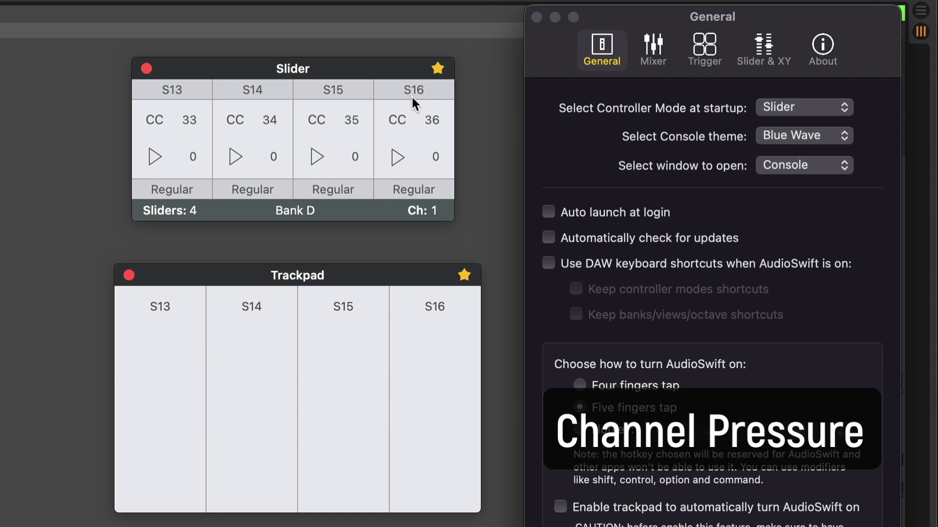
Switch slider S13 from CC 33 to Pressure, then toggle it on and off to test.
left_click(161, 124)
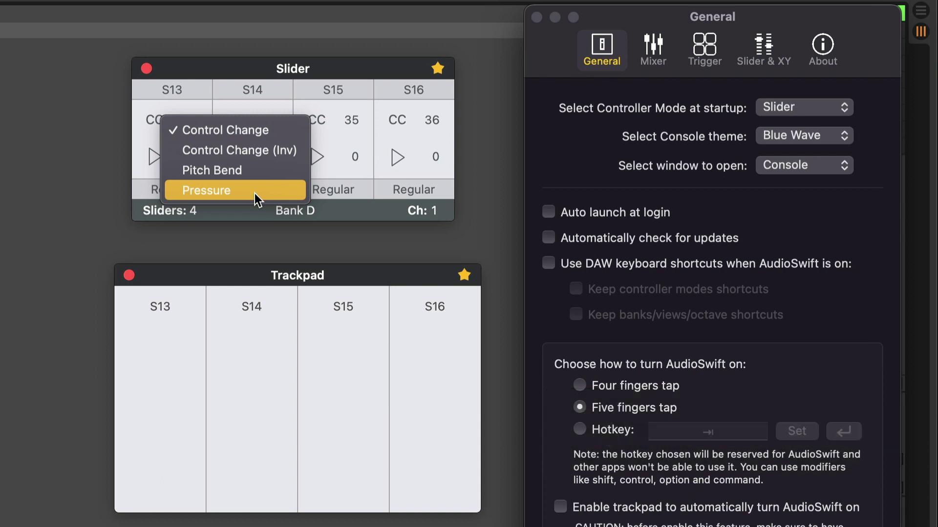
left_click(254, 192)
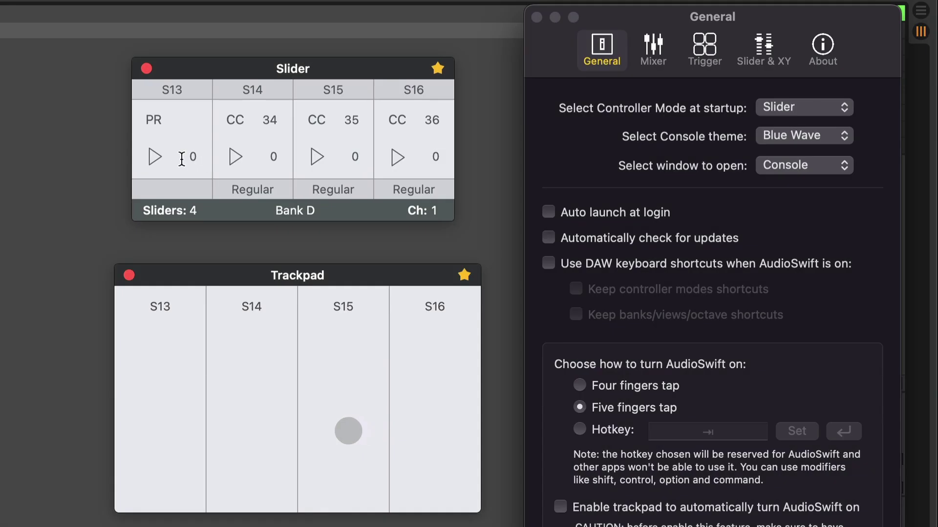
left_click(156, 155)
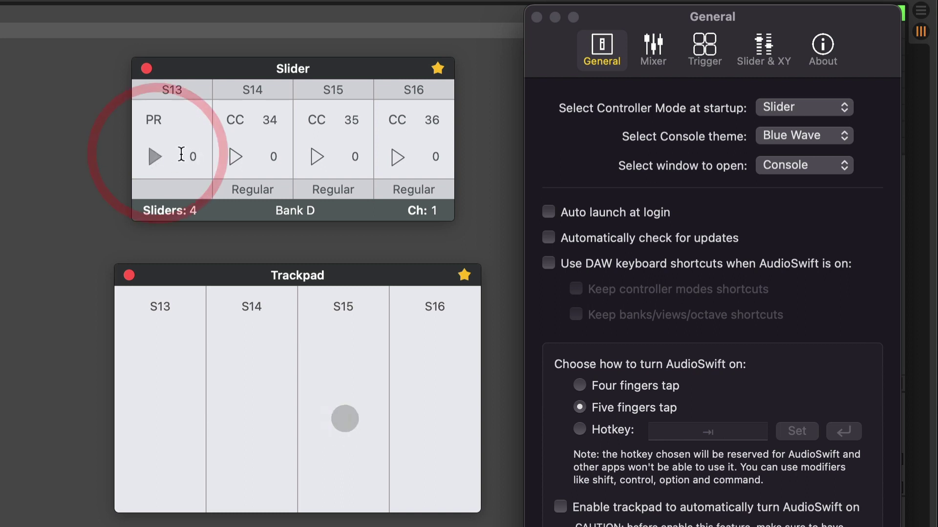
left_click(154, 158)
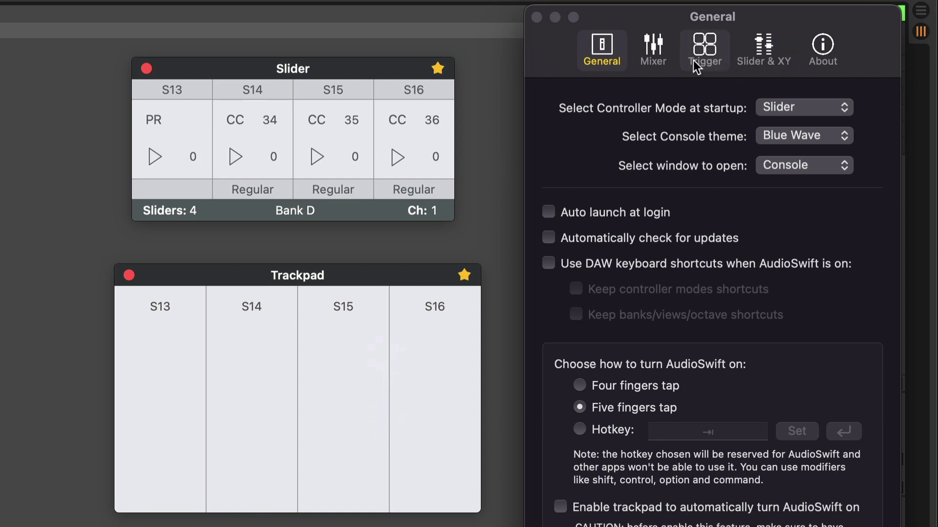
Open the Slider & XY tab in AudioSwift's preferences.
left_click(782, 61)
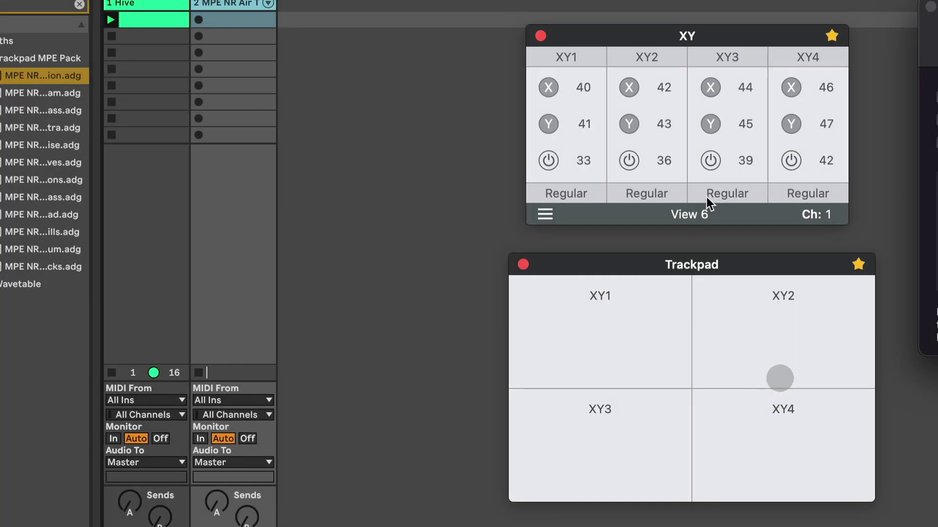
Keep the XY pads on View 6 and select the Hive track in Ableton.
left_click(697, 215)
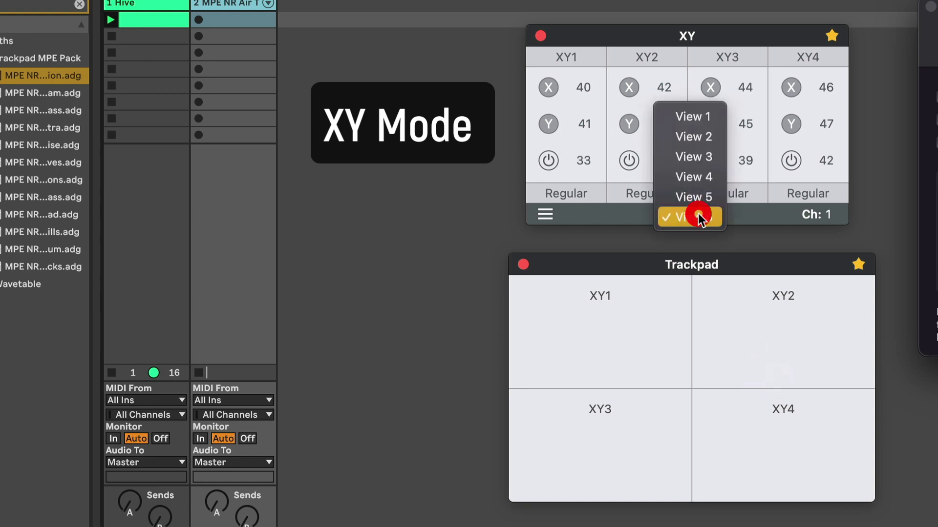
left_click(756, 215)
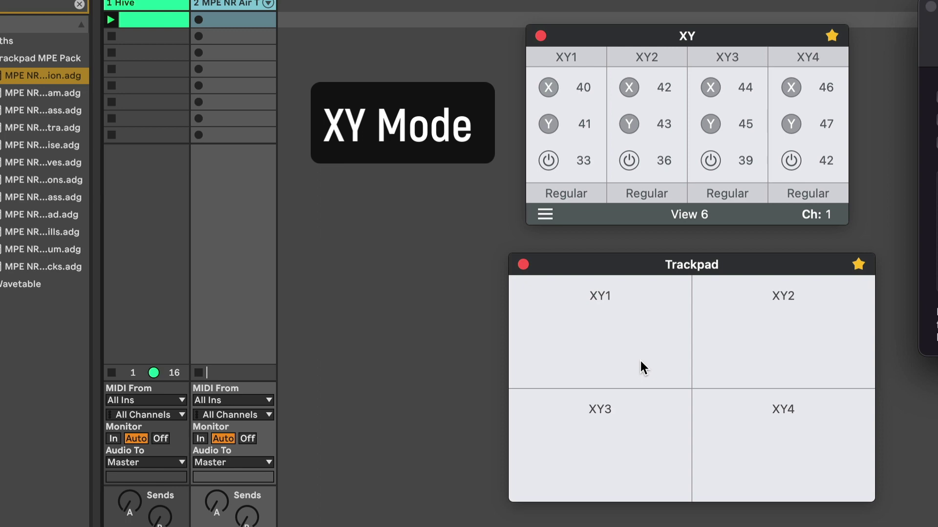
left_click(145, 10)
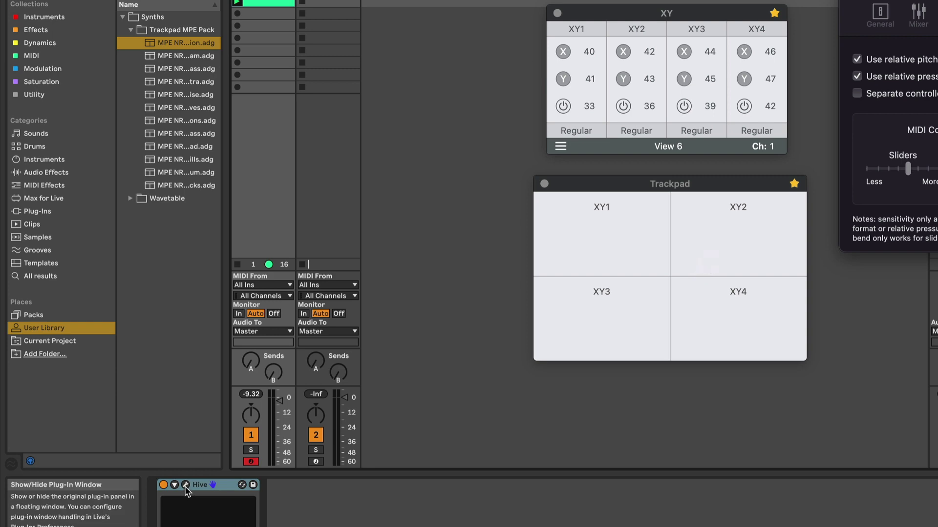
Show the Hive 2 plug-in window, move it up, and nudge the XY panel right.
left_click(185, 485)
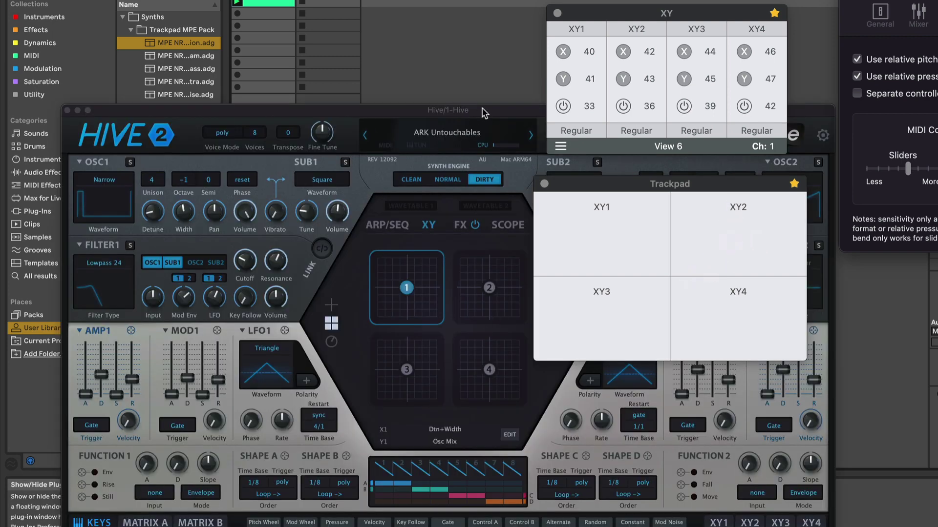
left_click_drag(457, 112, 414, 1)
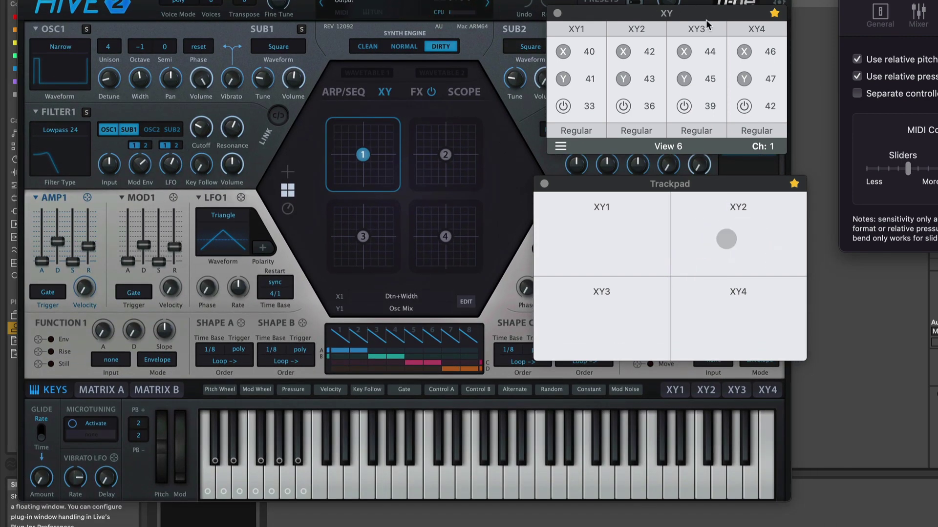
left_click_drag(703, 14, 719, 20)
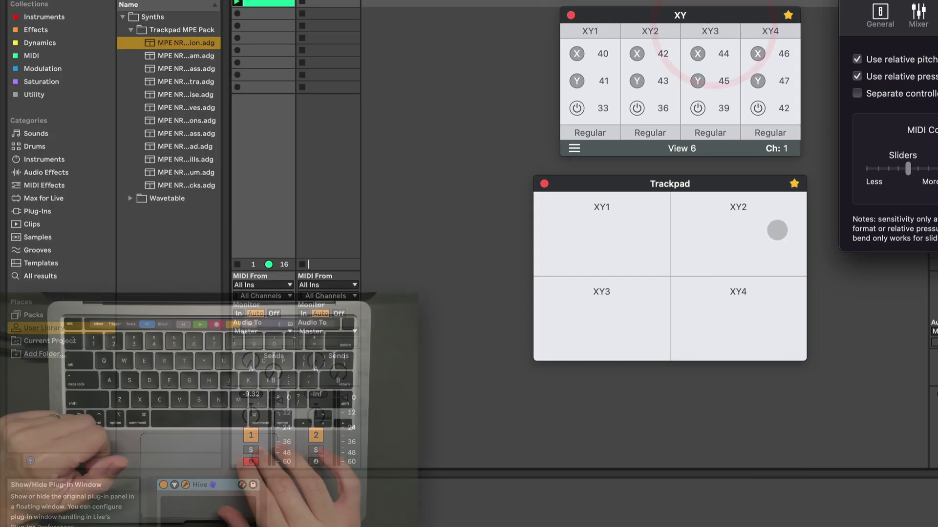
left_click(87, 231)
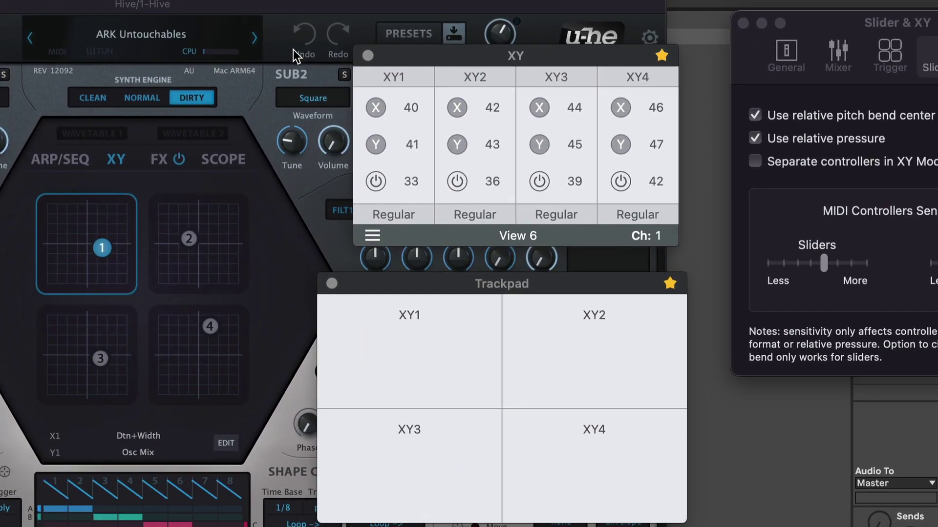
Bring the AudioSwift panels forward and open XY1's controller type popup.
left_click(373, 236)
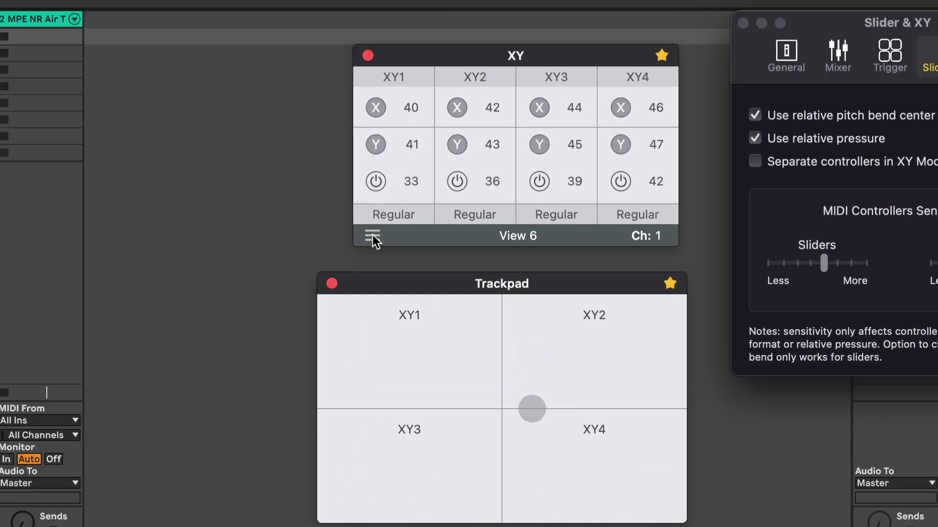
left_click(383, 72)
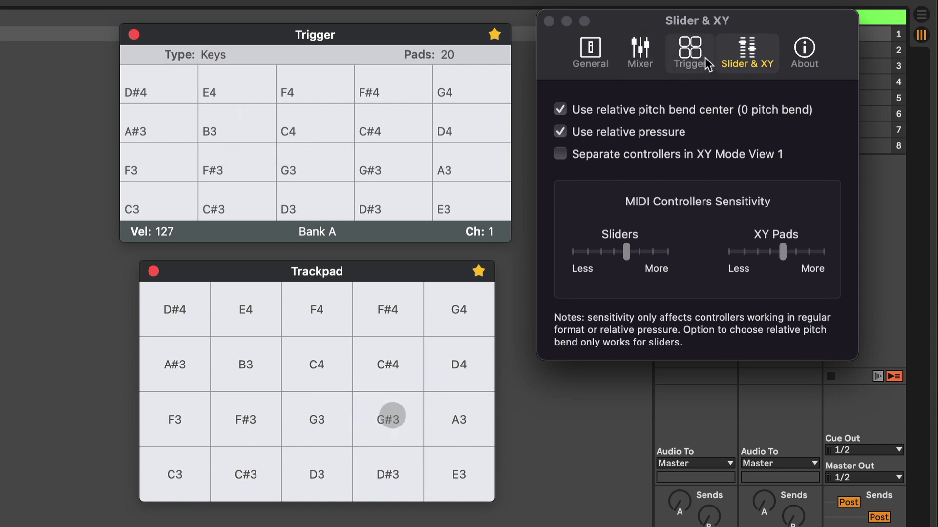
Open the Trigger preferences tab and its X-axis controller type popup.
left_click(696, 45)
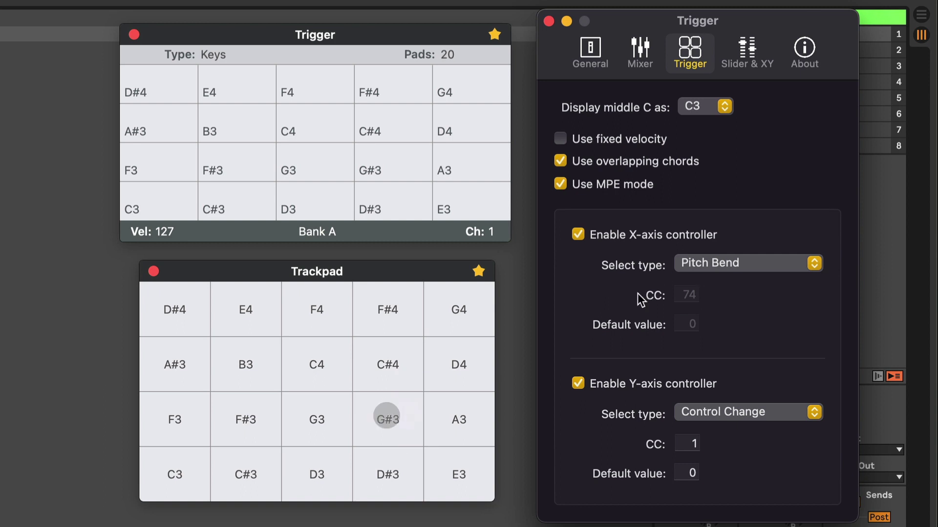
left_click(758, 257)
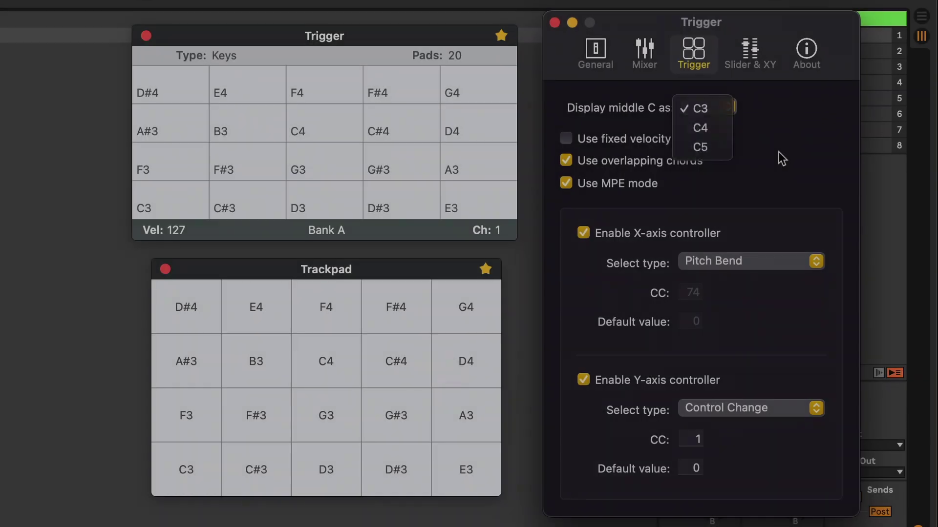
Dismiss the middle C dropdown, keeping middle C displayed as C3.
key("Escape")
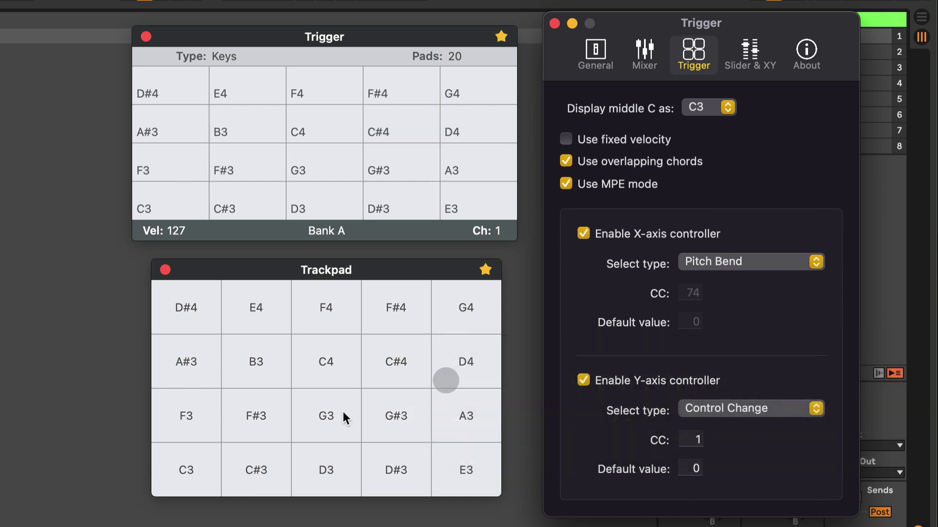
Set the pad labels to Notes Only, then to show both notes and labels.
right_click(344, 413)
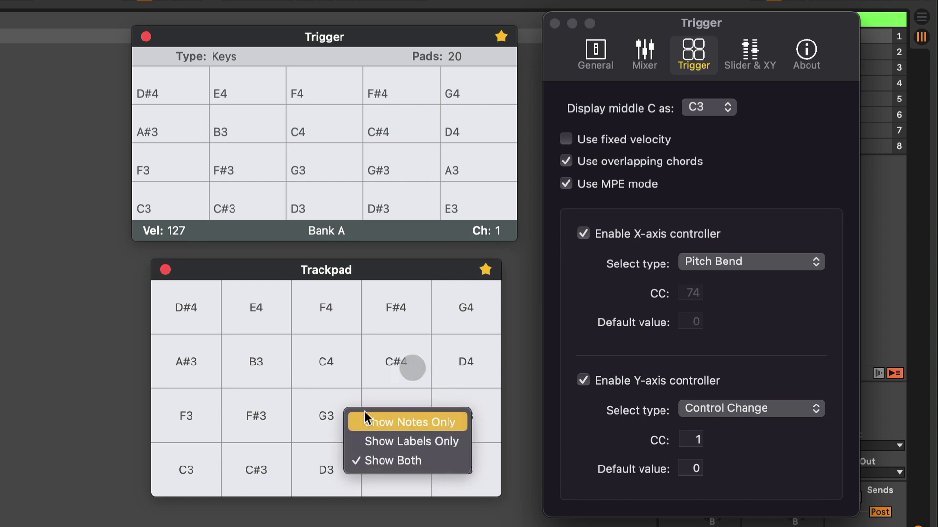
left_click(446, 423)
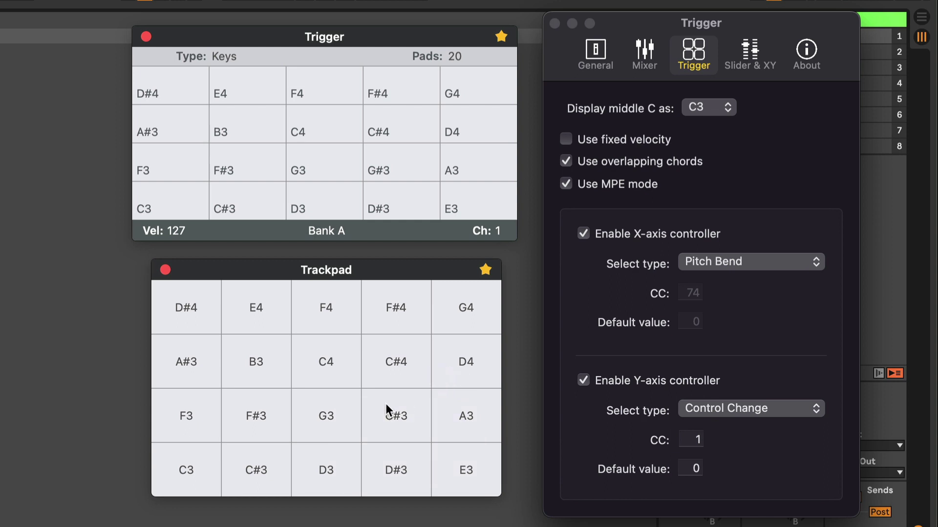
right_click(386, 403)
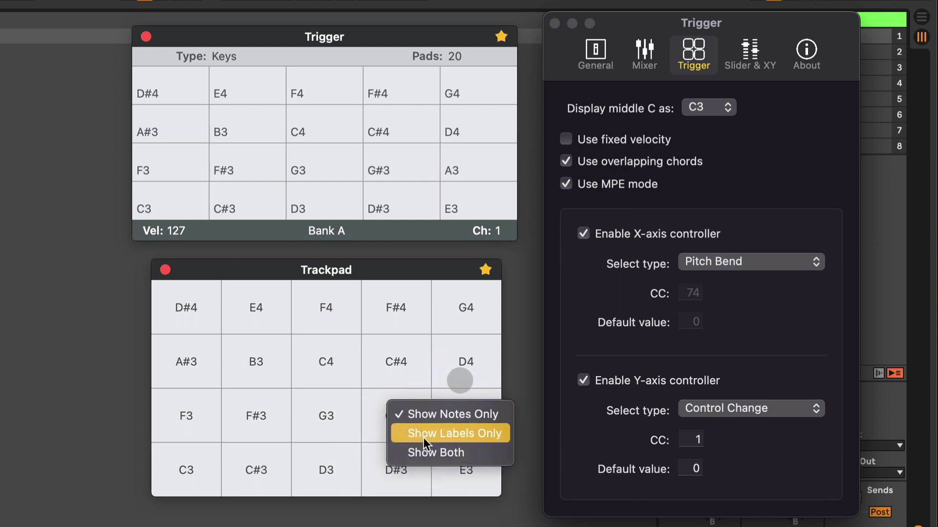
left_click(438, 449)
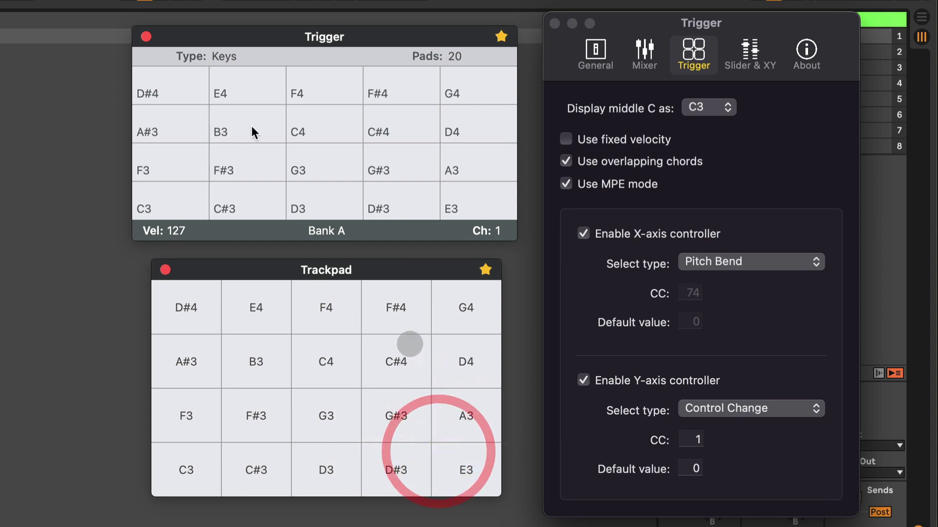
Change the trigger pad Type to Chords, then to Drums.
left_click(226, 54)
left_click(260, 106)
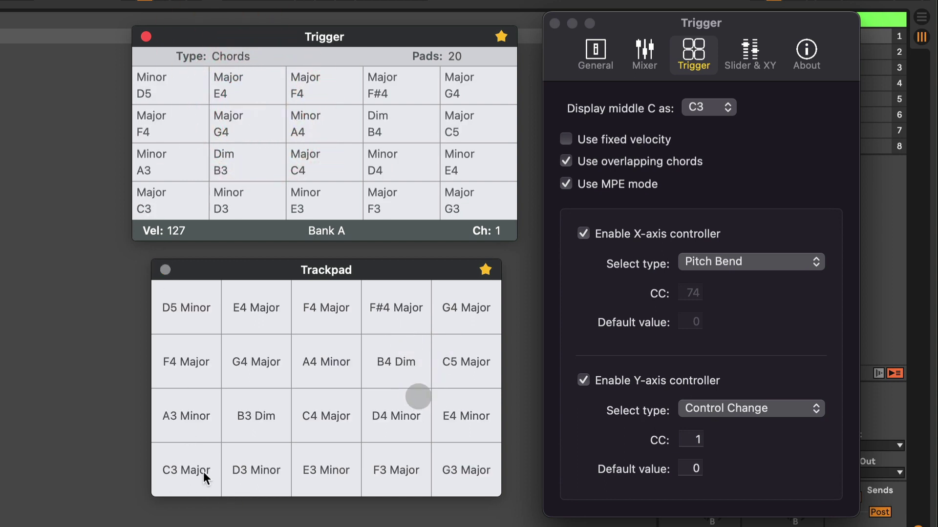
left_click(222, 58)
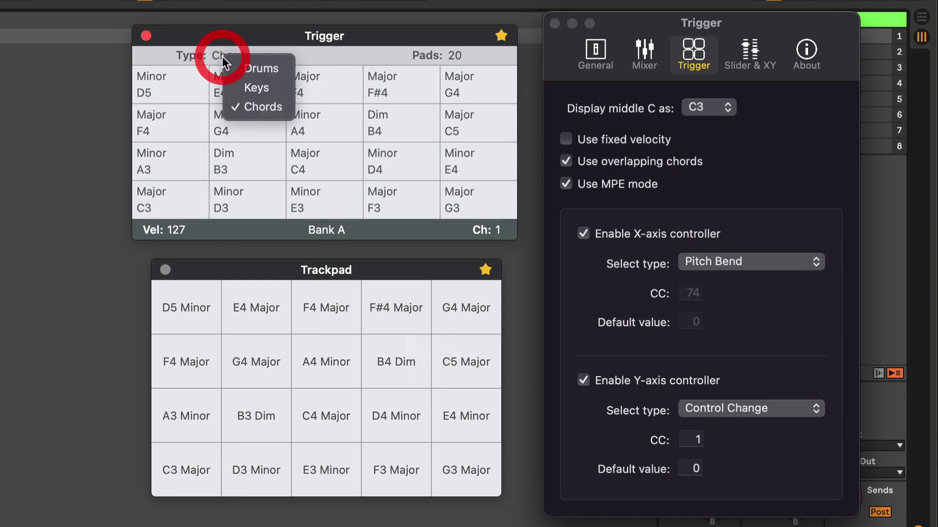
left_click(247, 65)
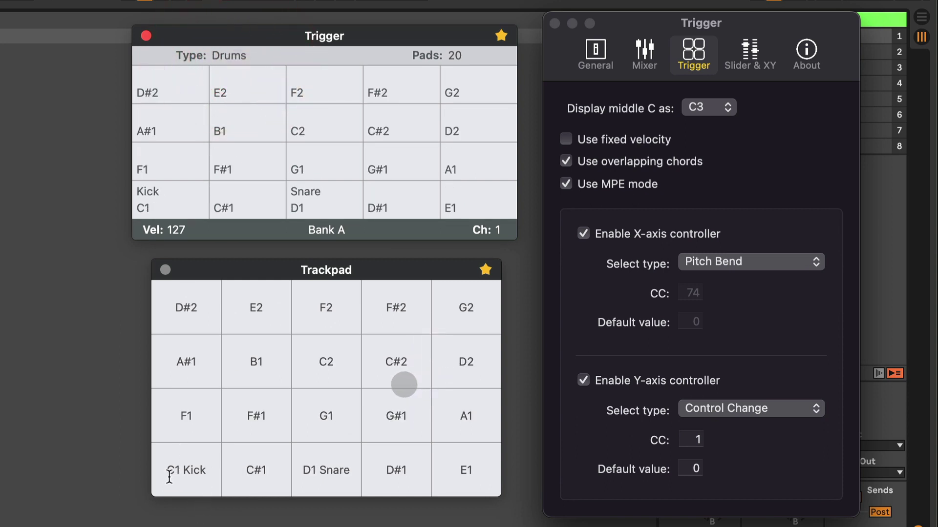